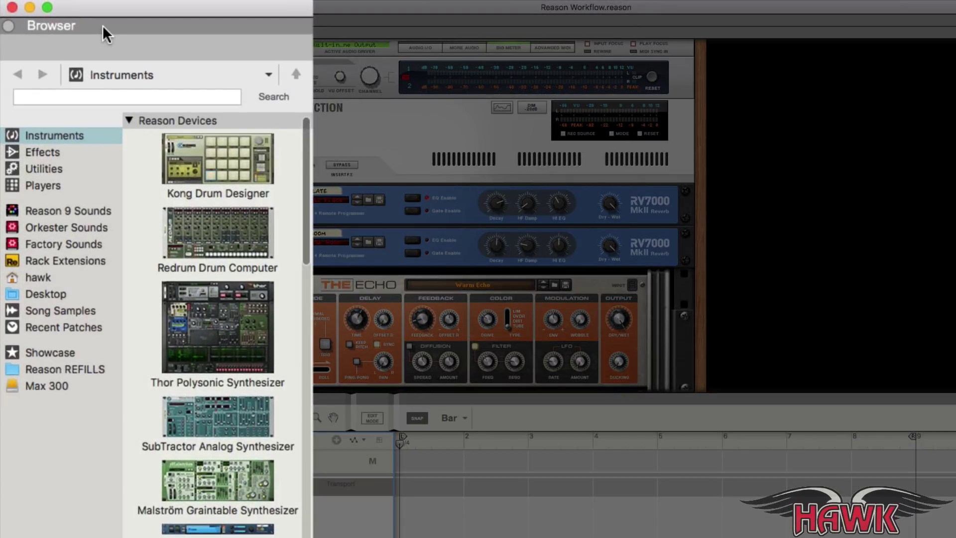
Step: Load a Club kit from Reason 9 Sounds > Drum Kits onto a new Kong track, settling on Disko -SHA
{"action": "left_click", "coordinate": [98, 209]}
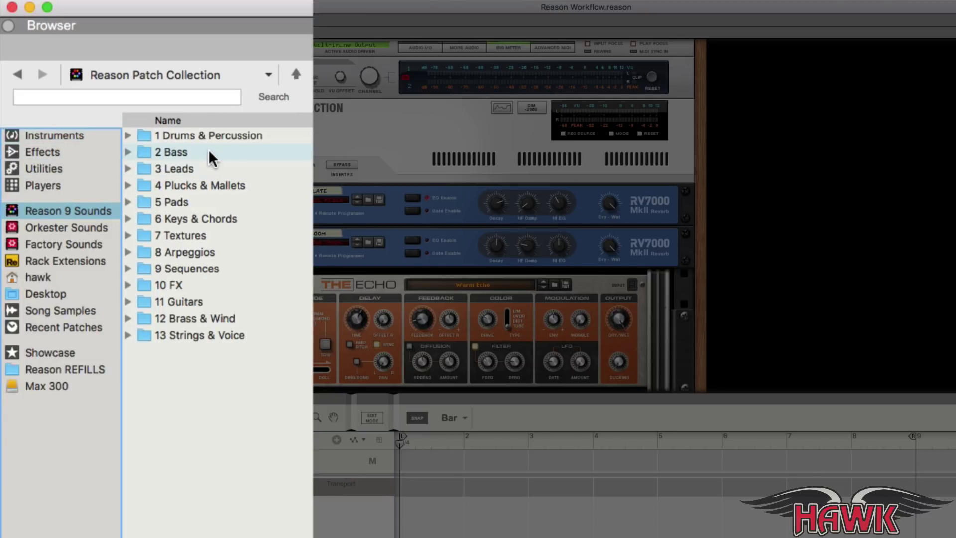
{"action": "double_click", "coordinate": [213, 130]}
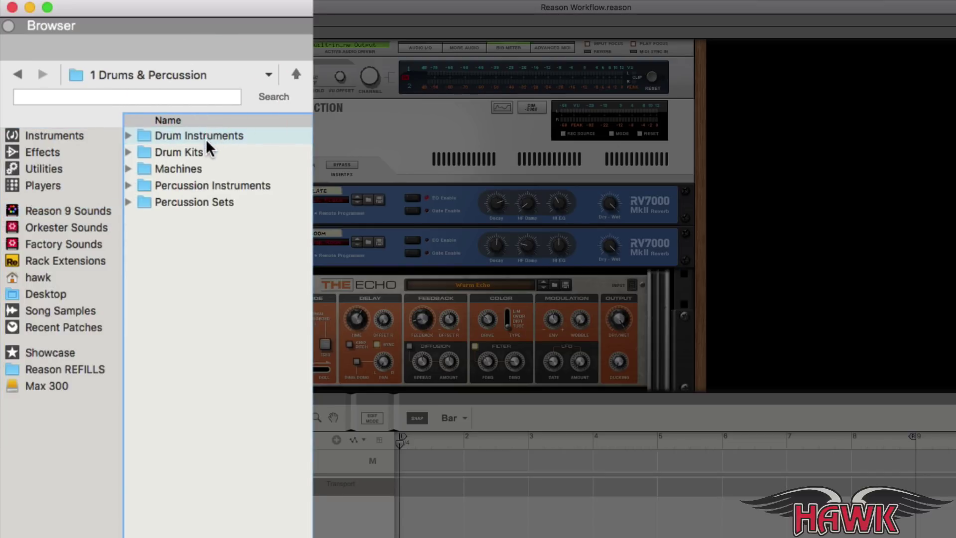
{"action": "double_click", "coordinate": [193, 151]}
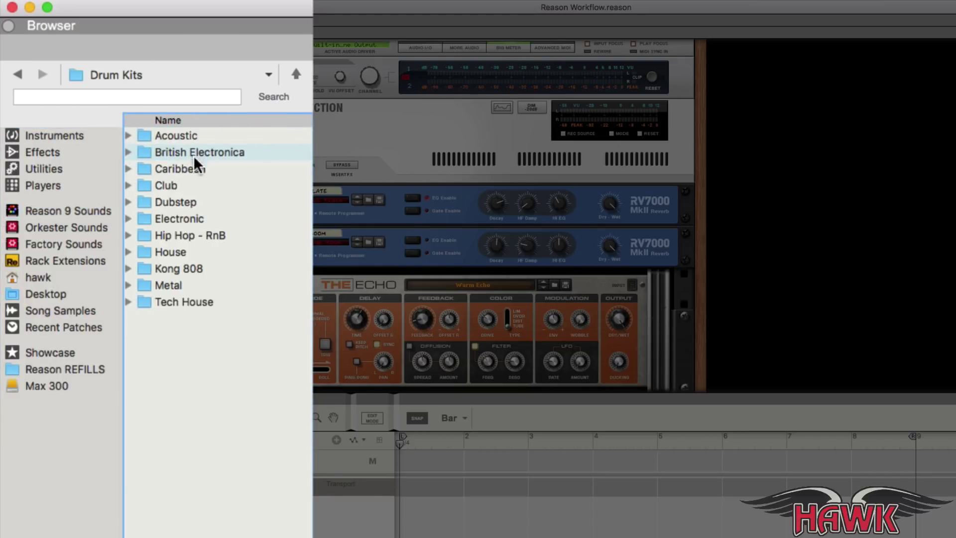
{"action": "double_click", "coordinate": [172, 187]}
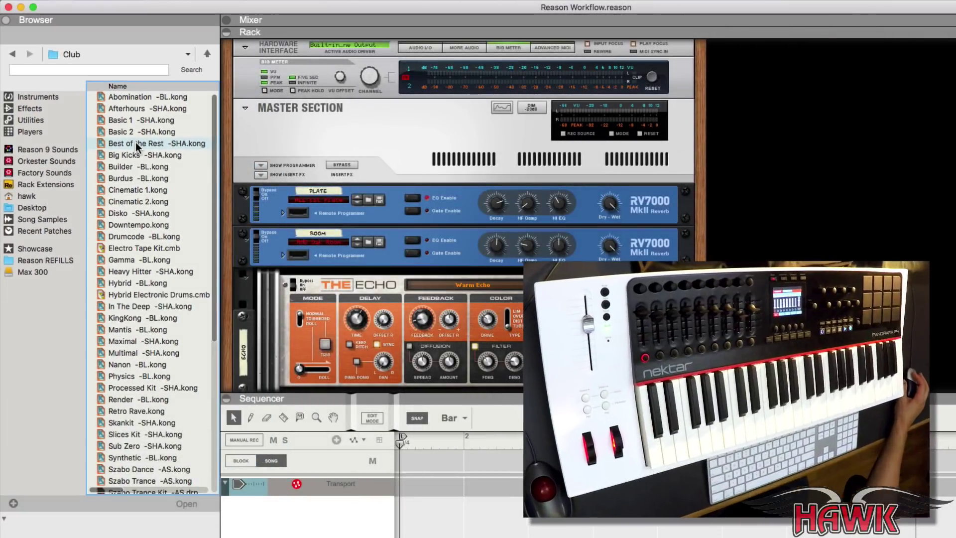
{"action": "double_click", "coordinate": [136, 142]}
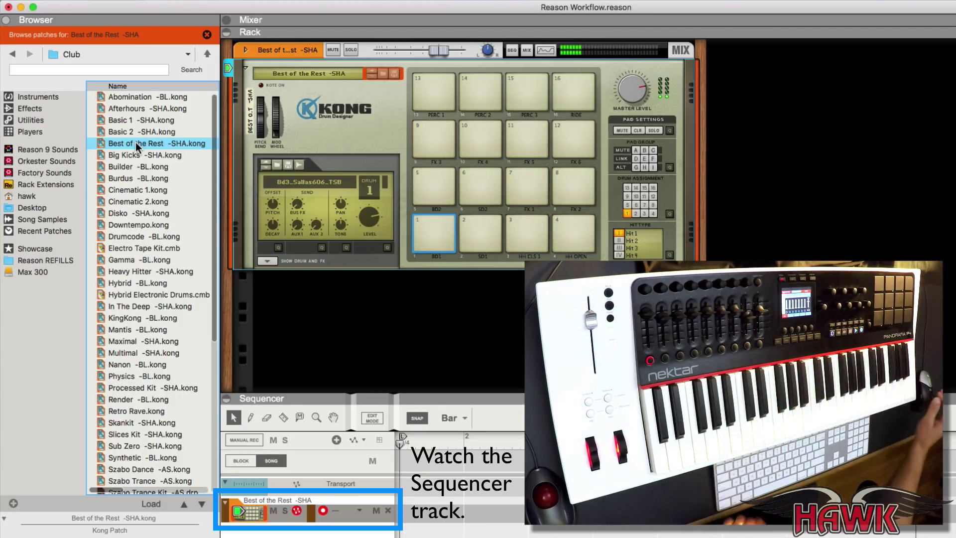
{"action": "left_click", "coordinate": [145, 211]}
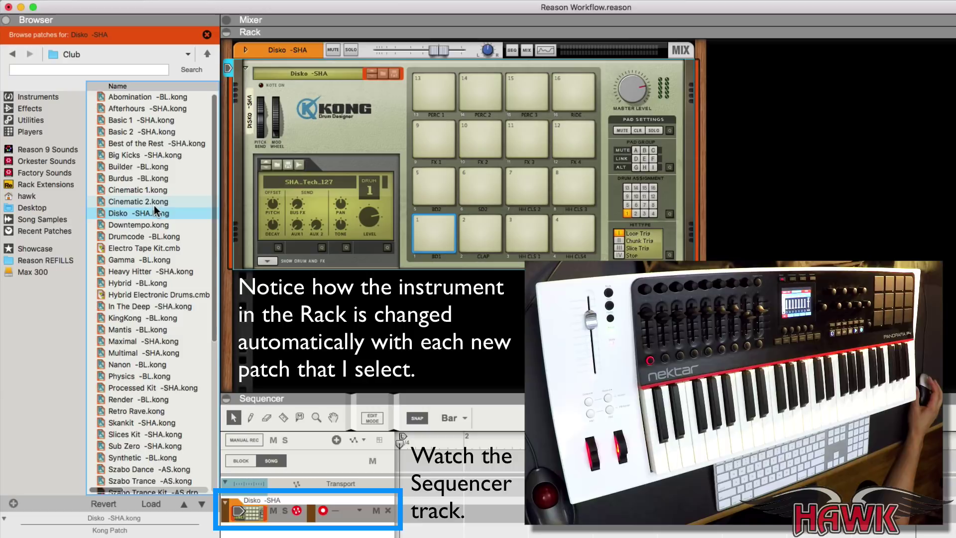
Step: Replace the Kong kit with Fat Synthetic Slappah from 2 Bass > Electric Bass
{"action": "left_click", "coordinate": [74, 149]}
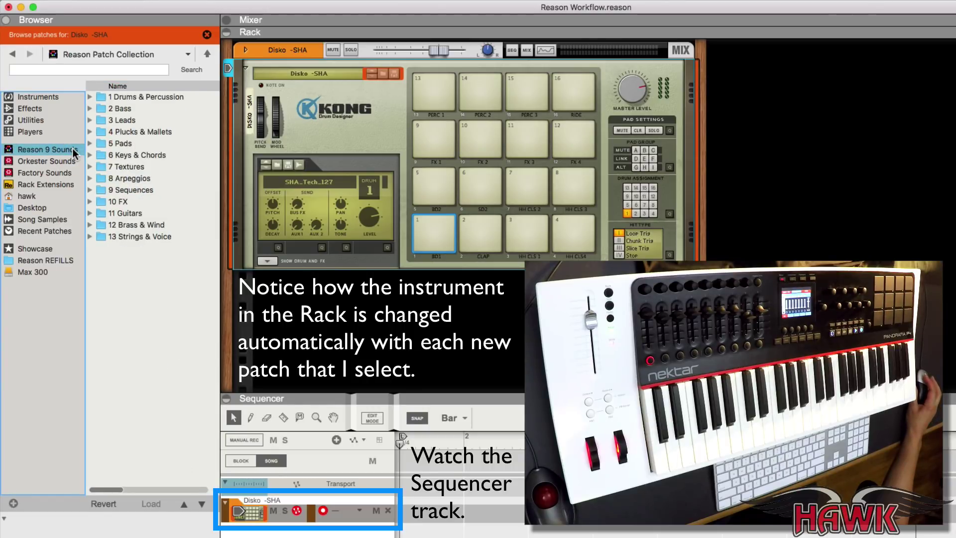
{"action": "double_click", "coordinate": [127, 107]}
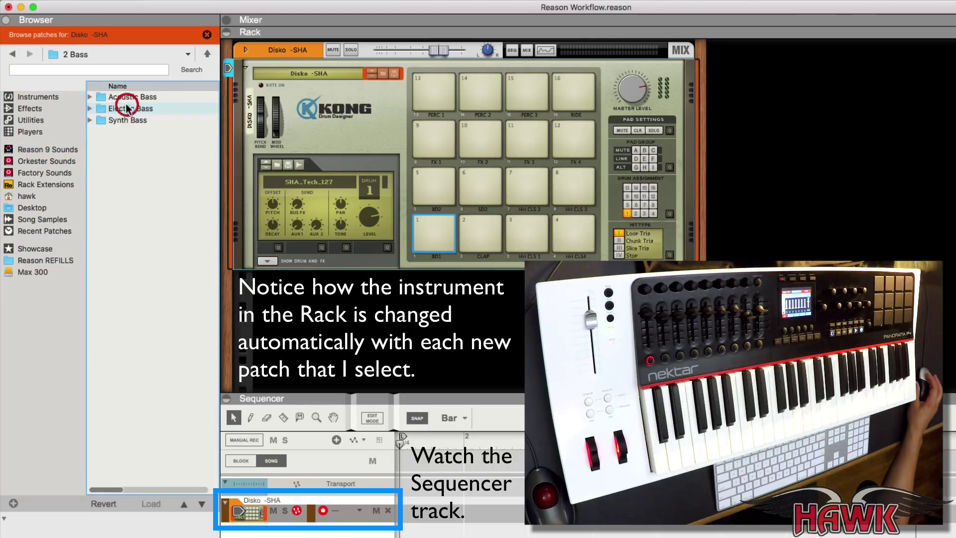
{"action": "double_click", "coordinate": [133, 108]}
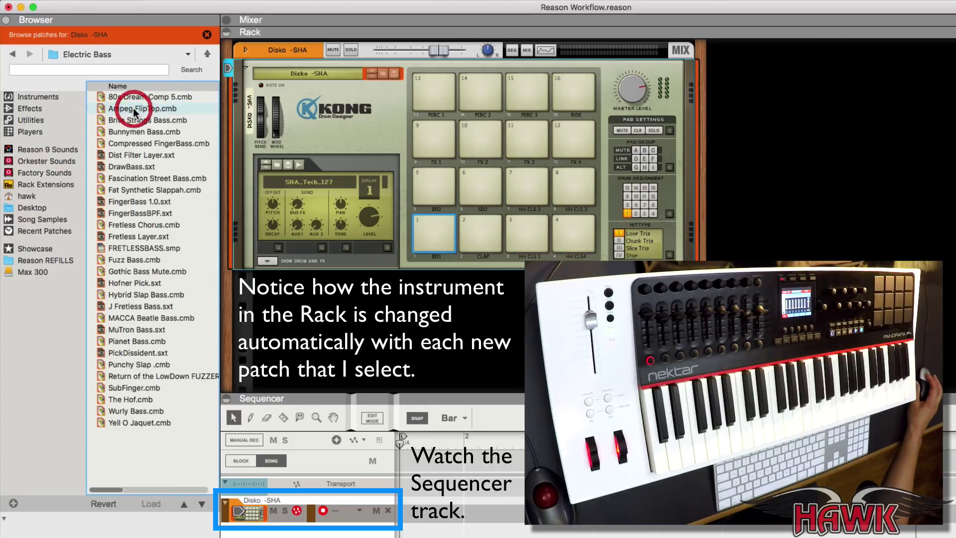
{"action": "left_click", "coordinate": [136, 154]}
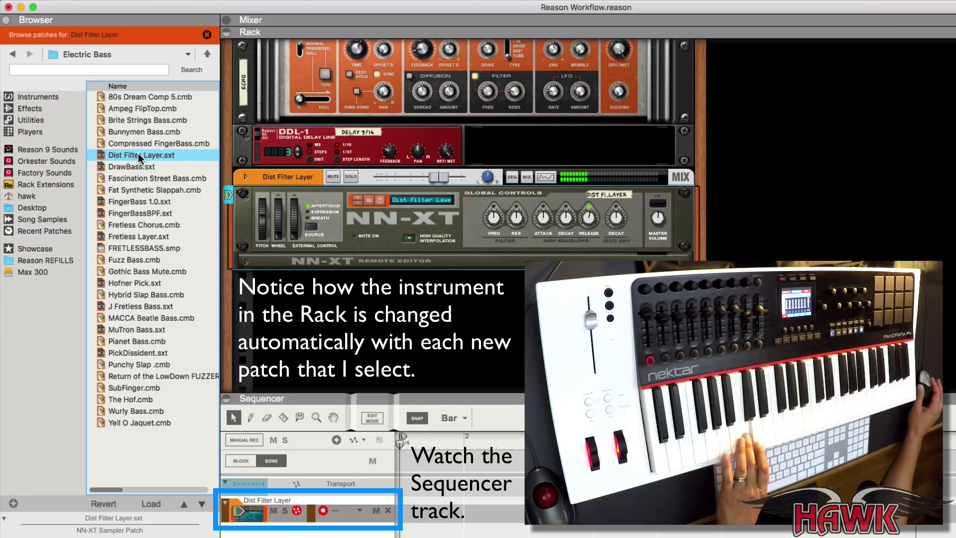
{"action": "left_click", "coordinate": [150, 192]}
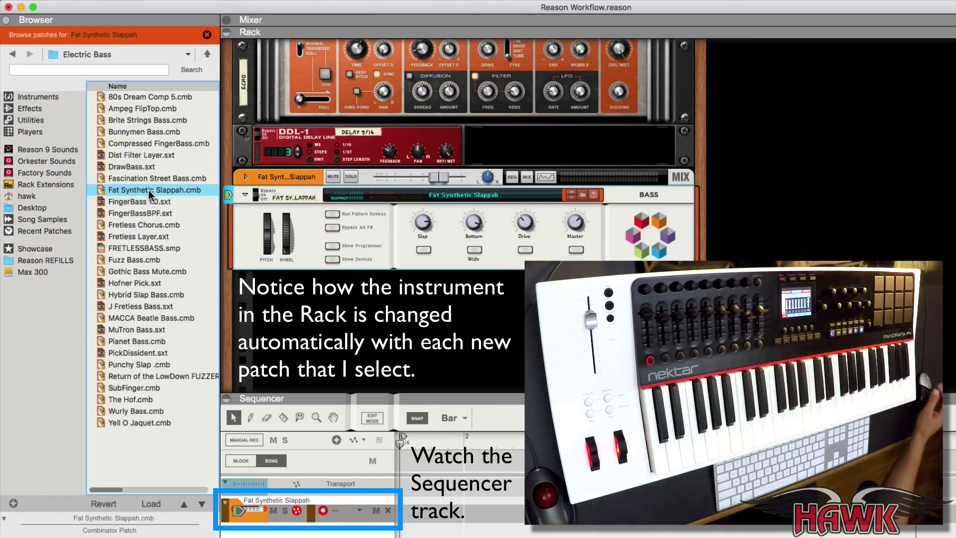
Step: Load the A Grand Piano NN-XT patch from 6 Keys & Chords > Acoustic Piano onto the track
{"action": "left_click", "coordinate": [45, 149]}
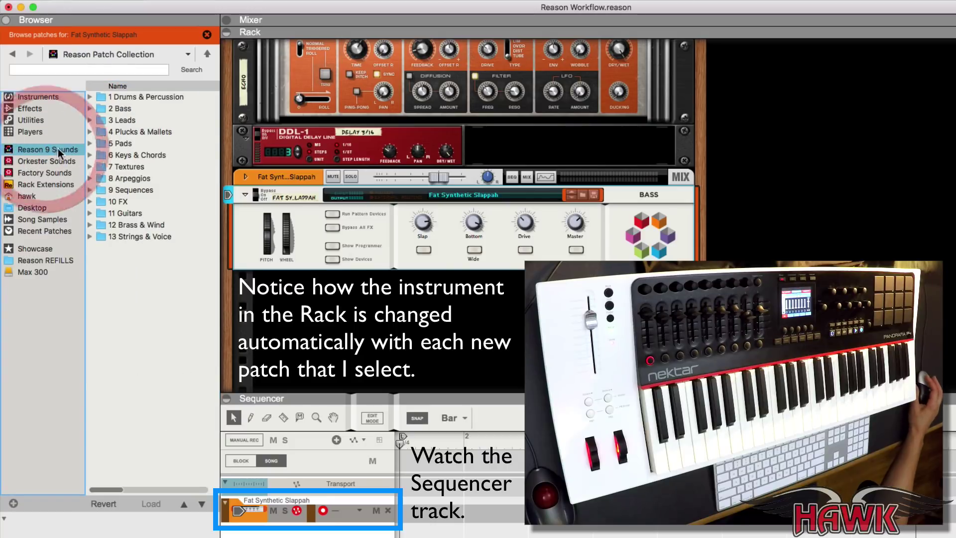
{"action": "double_click", "coordinate": [155, 155]}
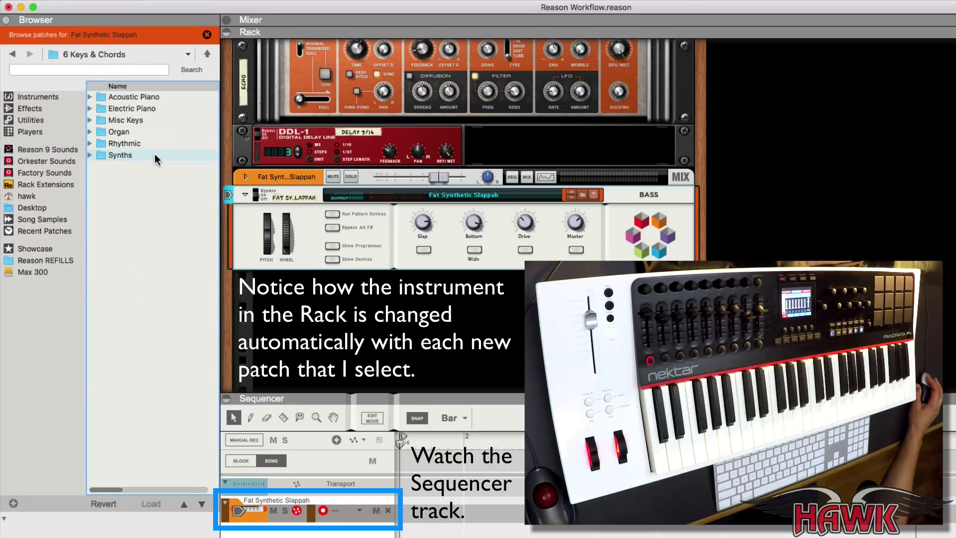
{"action": "double_click", "coordinate": [142, 95]}
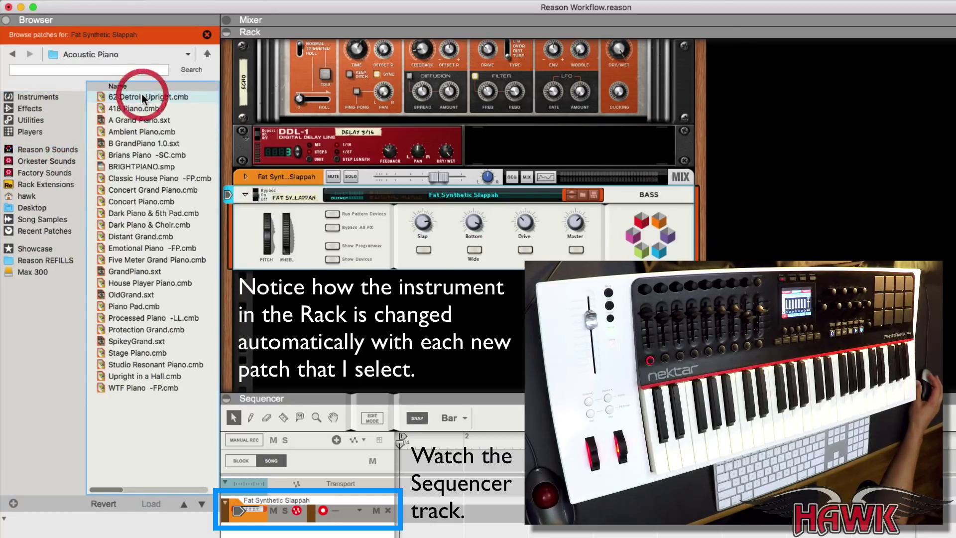
{"action": "left_click", "coordinate": [143, 131]}
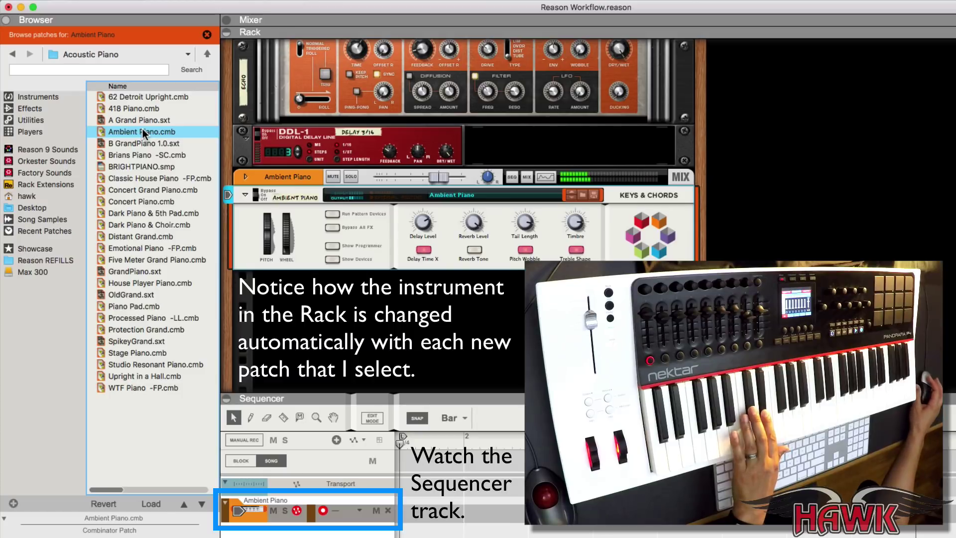
{"action": "key", "text": "Up"}
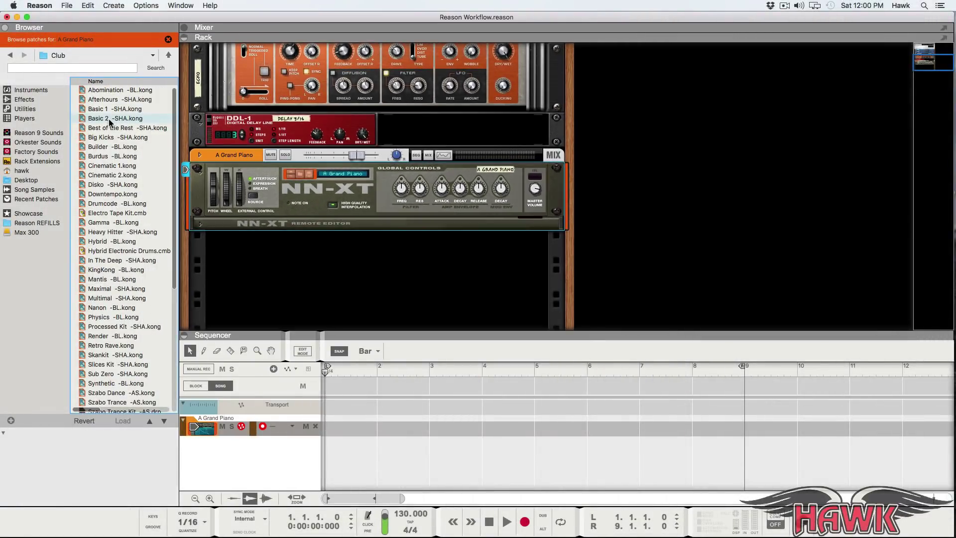
Step: Drag Basic 2 -SHA.kong from the Club folder into the Rack as a new drum track
{"action": "left_click_drag", "start_coordinate": [110, 120], "coordinate": [343, 274]}
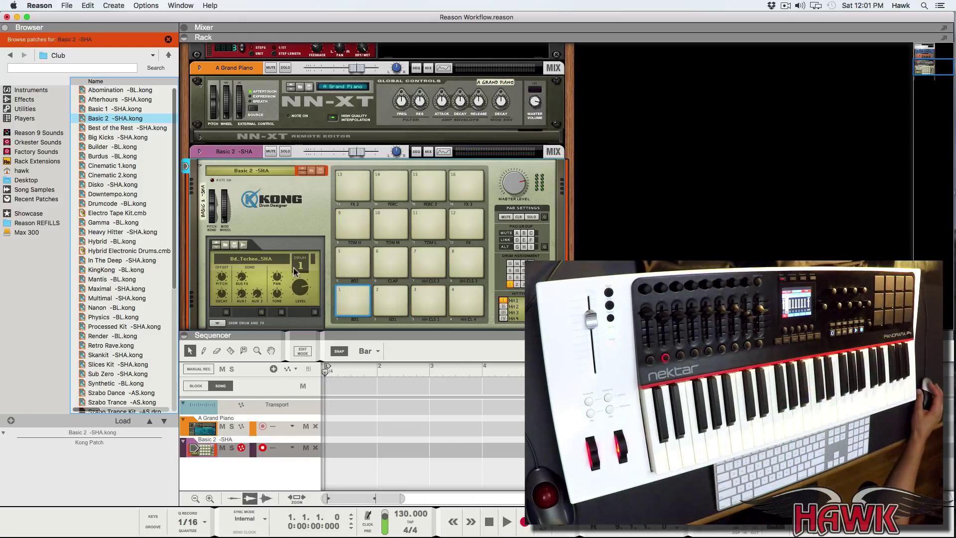
Step: Add an Electric Bass Combinator track, switching its patch from Ampeg FlipTop to Fat Synthetic Slappah
{"action": "left_click", "coordinate": [56, 134]}
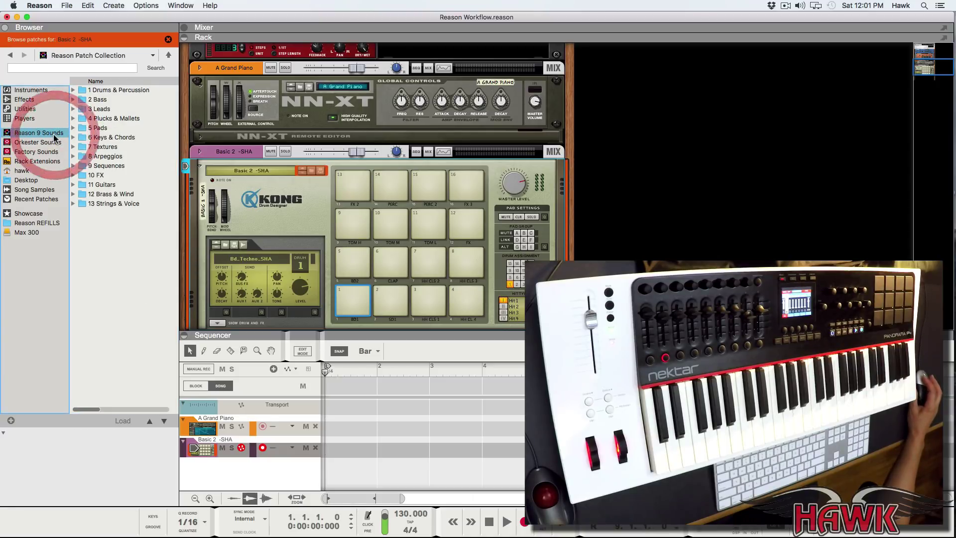
{"action": "left_click", "coordinate": [105, 99]}
{"action": "double_click", "coordinate": [104, 100]}
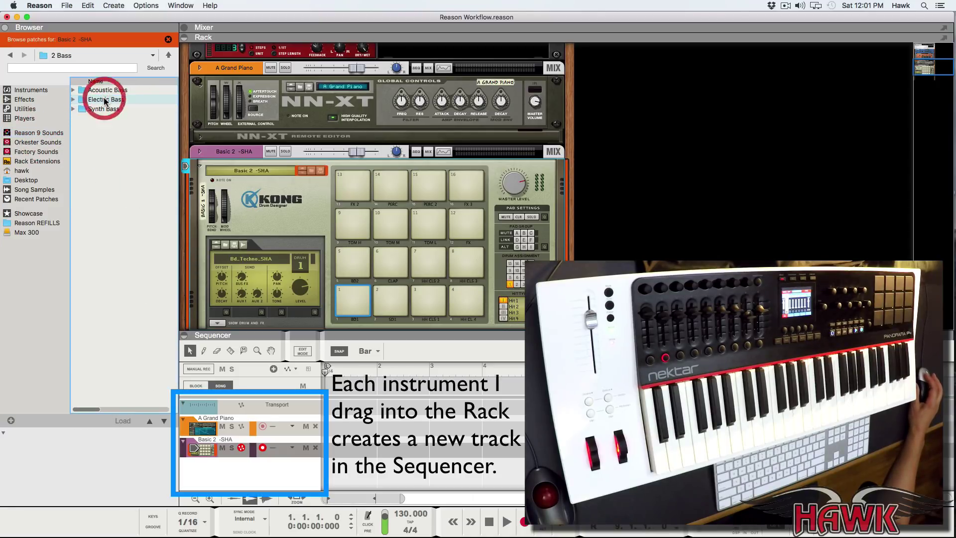
{"action": "double_click", "coordinate": [113, 100]}
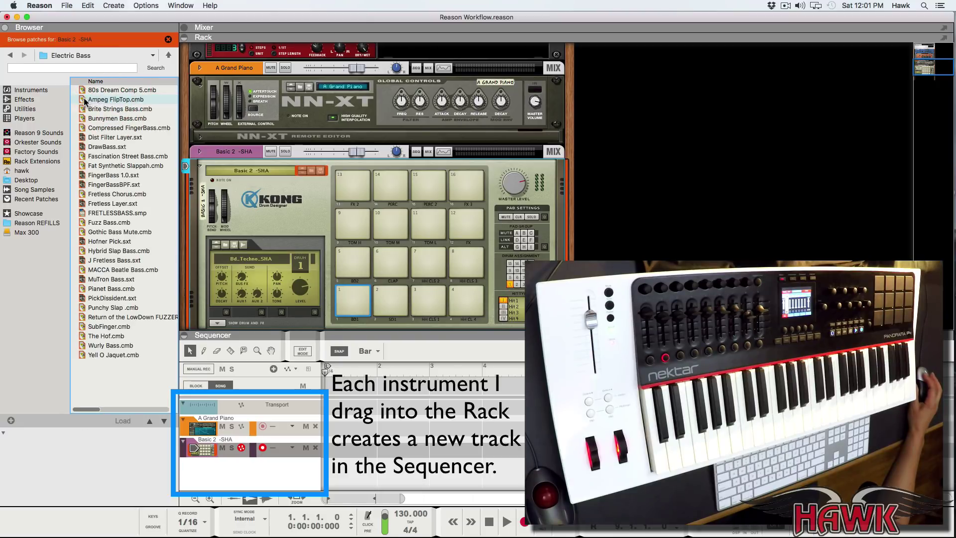
{"action": "left_click_drag", "start_coordinate": [85, 100], "coordinate": [659, 190]}
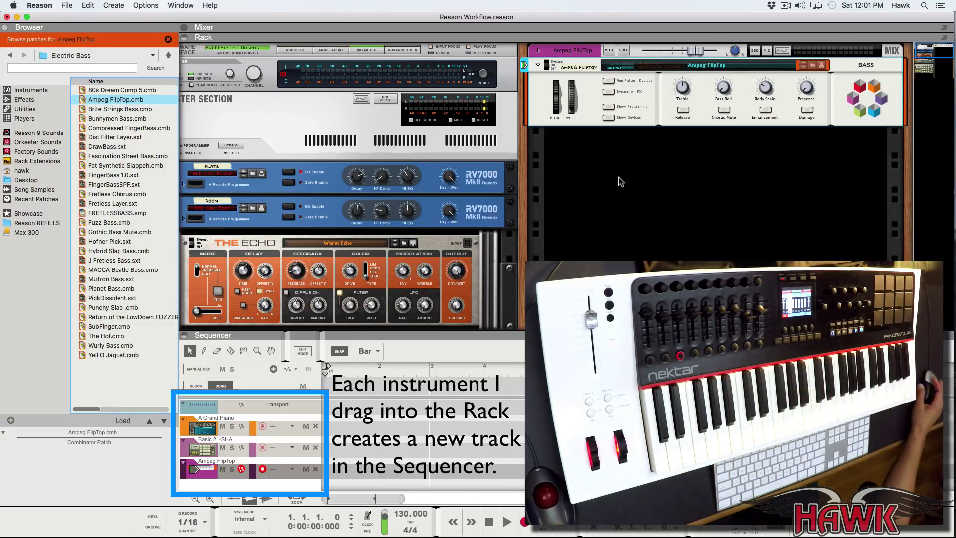
{"action": "left_click", "coordinate": [124, 166]}
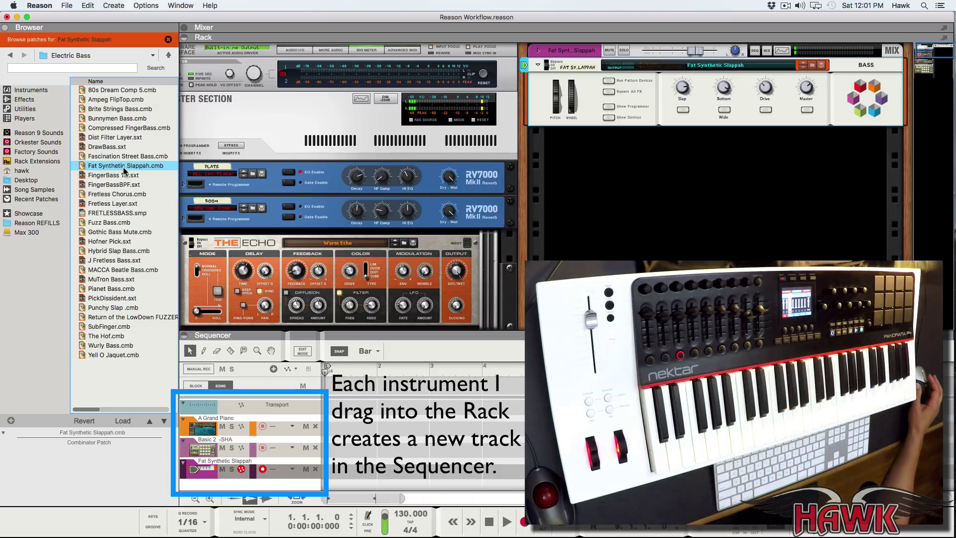
Step: Drag the Add Reverb and Serve Thor patch from 5 Pads into the Rack
{"action": "left_click", "coordinate": [47, 134]}
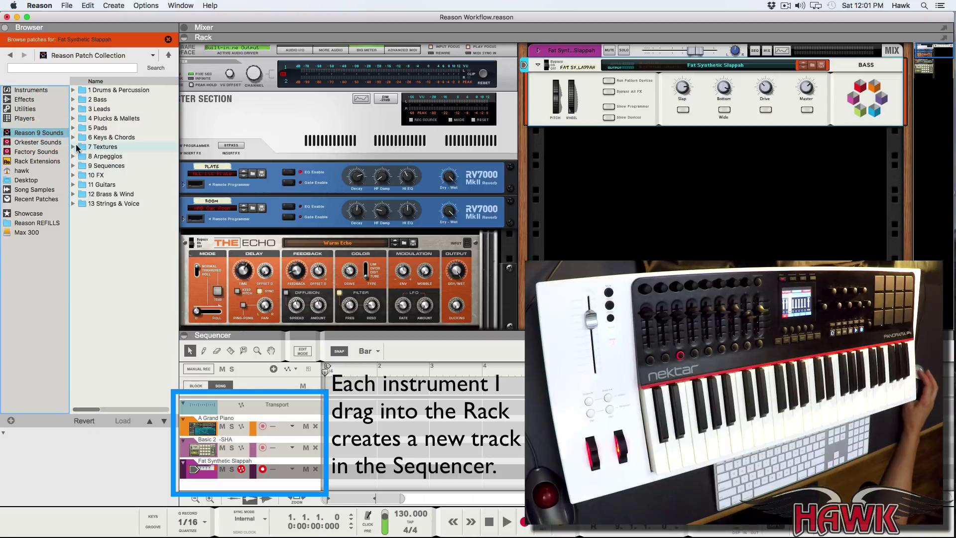
{"action": "double_click", "coordinate": [92, 128]}
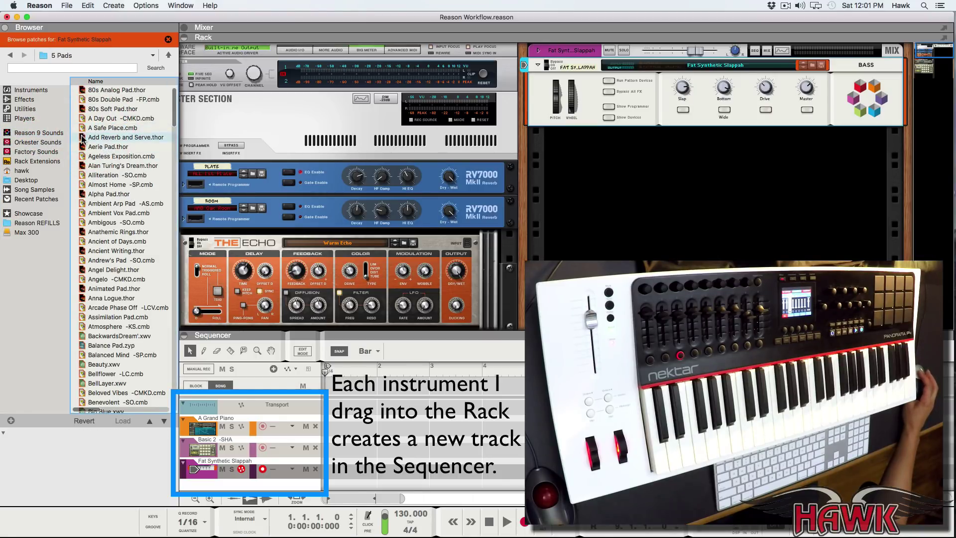
{"action": "left_click_drag", "start_coordinate": [82, 140], "coordinate": [736, 225]}
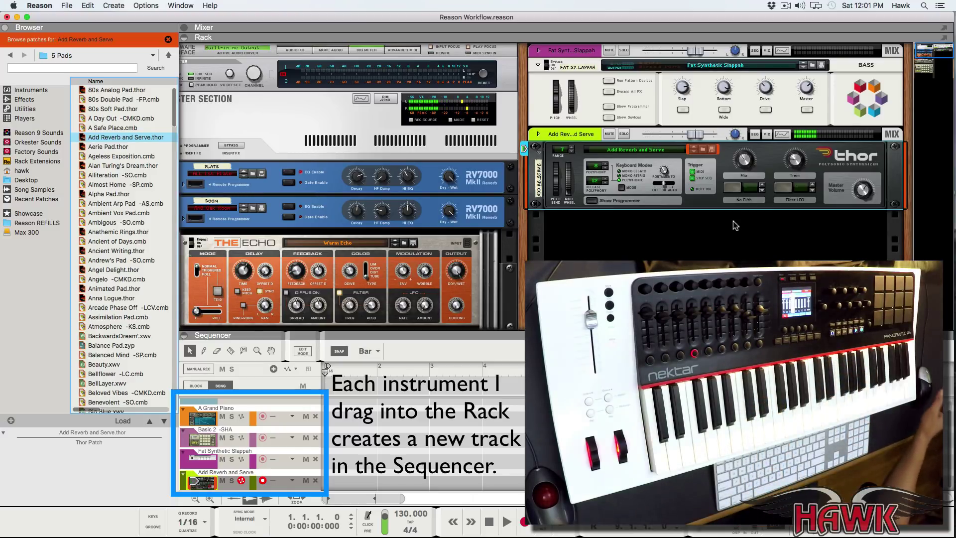
Step: Drag Waves J37 Stereo from the Effects list onto the A Grand Piano NN-XT device
{"action": "left_click", "coordinate": [25, 100]}
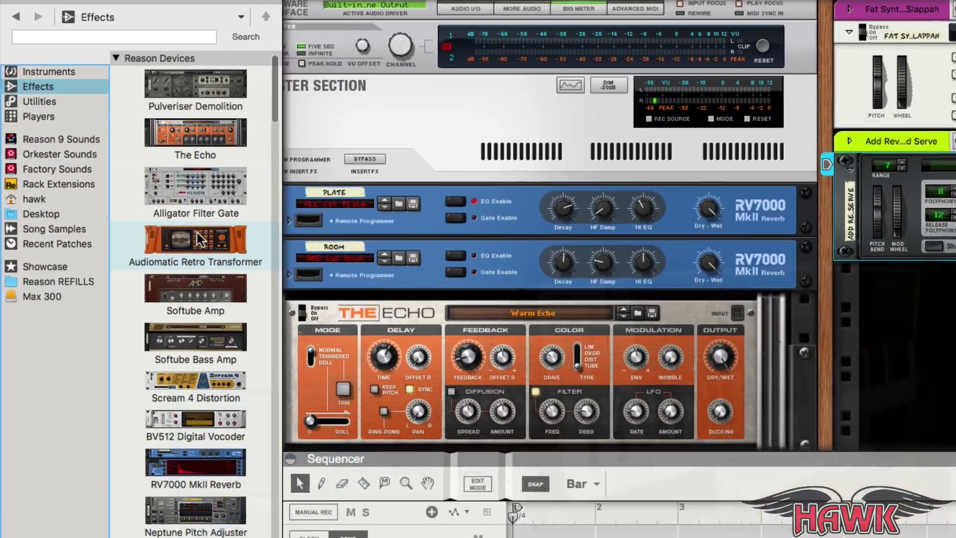
{"action": "scroll", "coordinate": [185, 265], "scroll_direction": "down", "scroll_amount": 20}
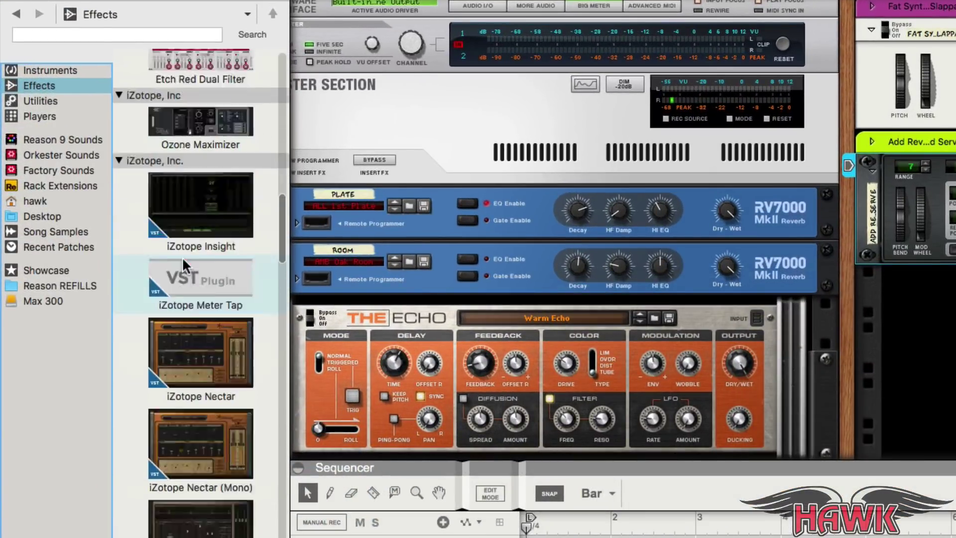
{"action": "scroll", "coordinate": [182, 256], "scroll_direction": "down", "scroll_amount": 20}
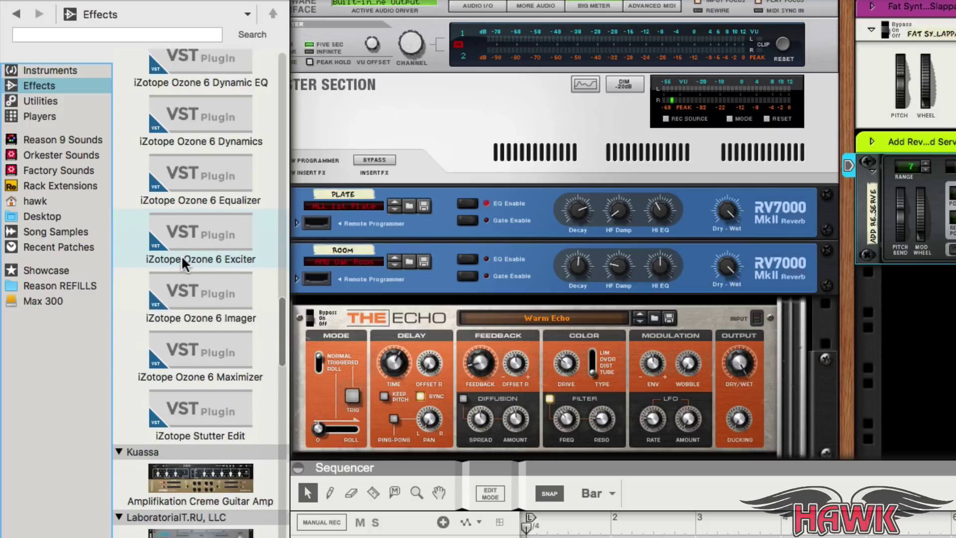
{"action": "scroll", "coordinate": [182, 255], "scroll_direction": "down", "scroll_amount": 15}
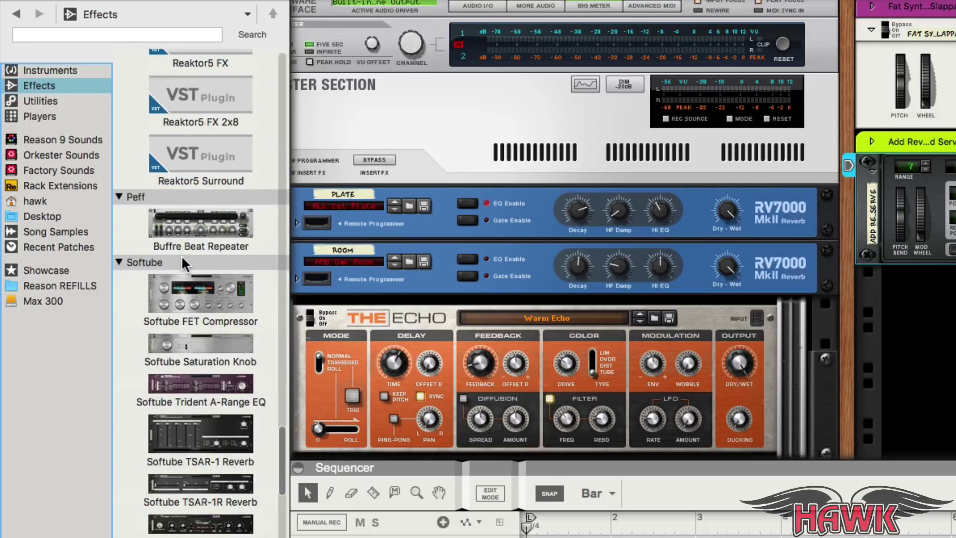
{"action": "scroll", "coordinate": [181, 257], "scroll_direction": "down", "scroll_amount": 8}
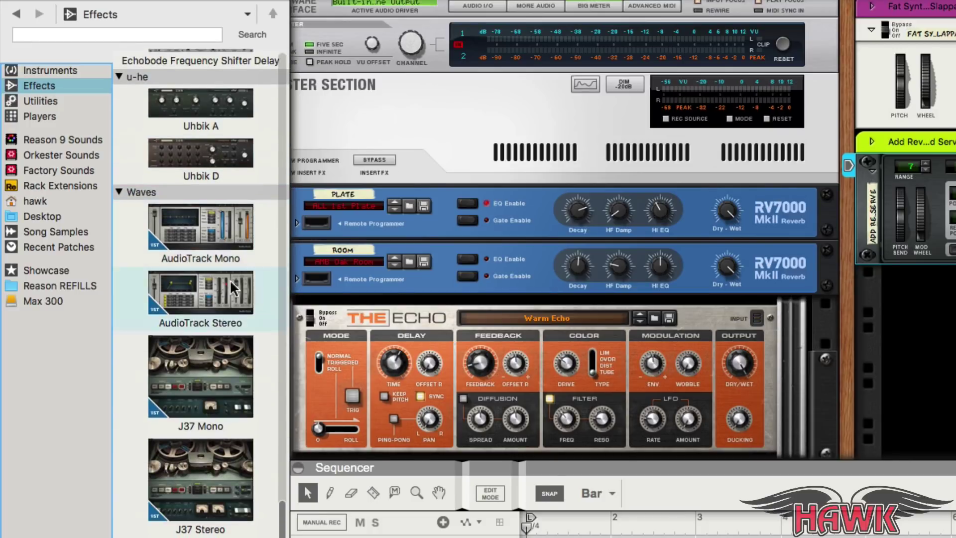
{"action": "scroll", "coordinate": [661, 381], "scroll_direction": "down", "scroll_amount": 10}
{"action": "scroll", "coordinate": [661, 380], "scroll_direction": "up", "scroll_amount": 1}
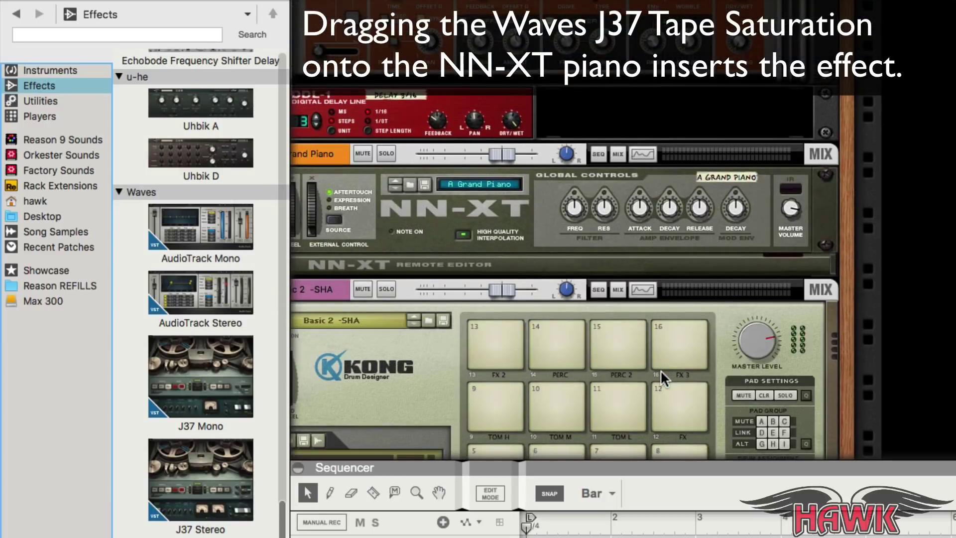
{"action": "mouse_move", "coordinate": [220, 478]}
{"action": "left_mouse_down"}
{"action": "mouse_move", "coordinate": [428, 354]}
{"action": "mouse_move", "coordinate": [495, 166]}
{"action": "left_mouse_up"}
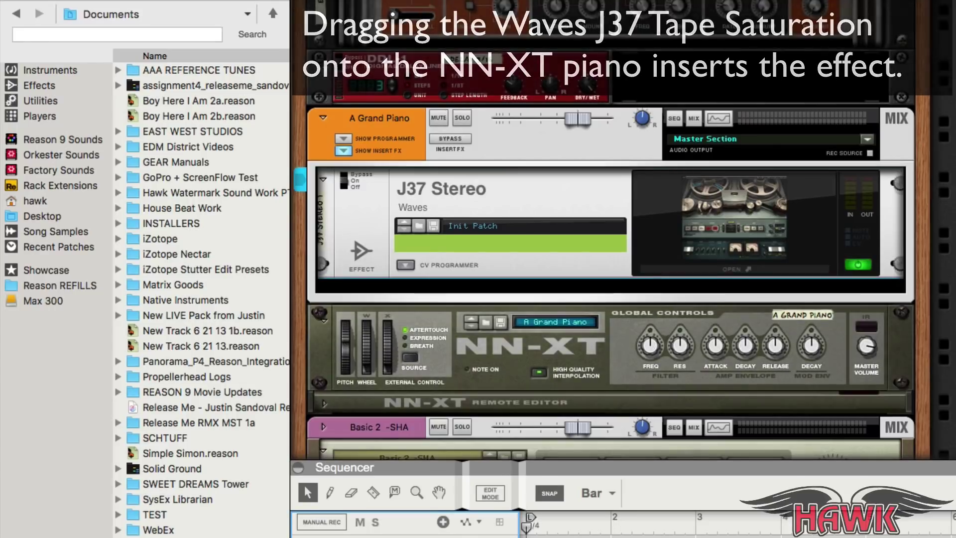
{"action": "left_click", "coordinate": [740, 271]}
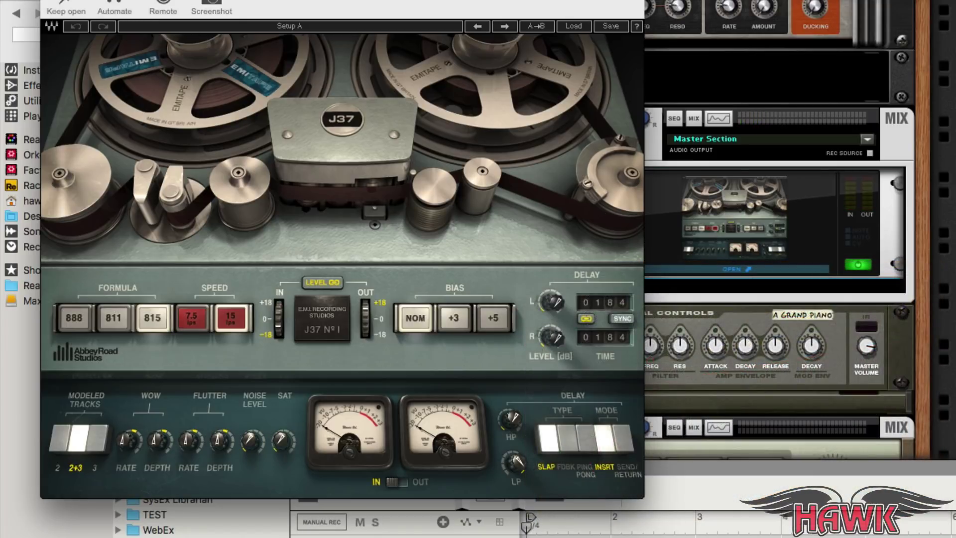
{"action": "key", "text": "super+w"}
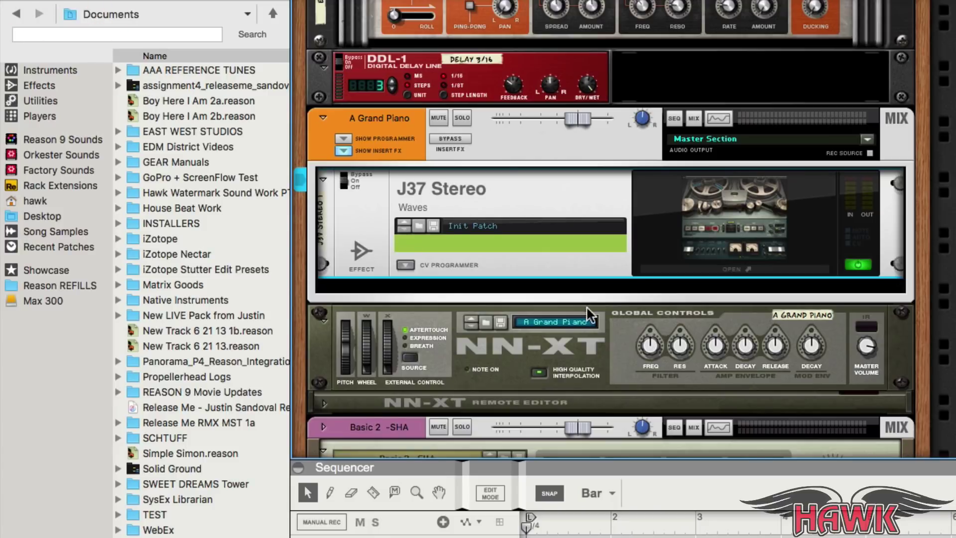
{"action": "scroll", "coordinate": [584, 311], "scroll_direction": "down", "scroll_amount": 5}
{"action": "scroll", "coordinate": [581, 310], "scroll_direction": "down", "scroll_amount": 6}
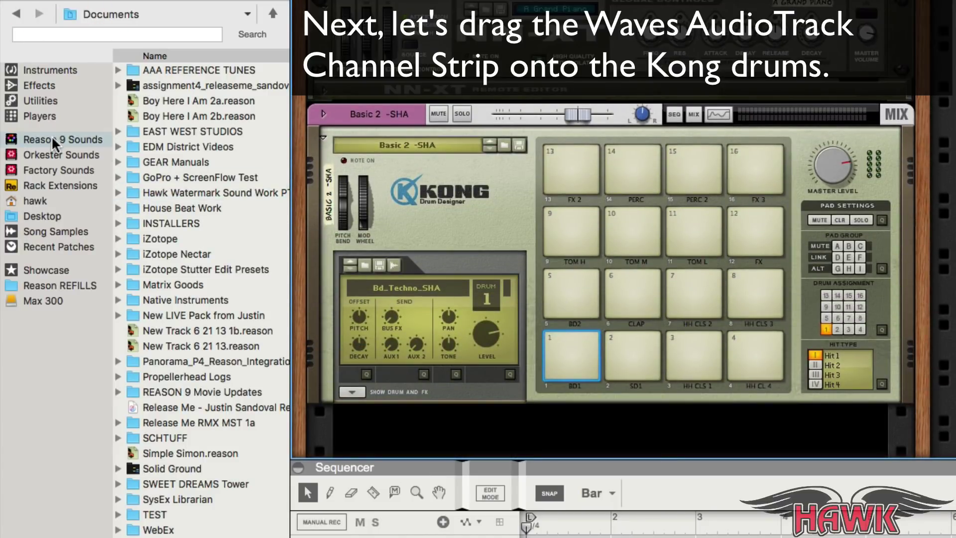
Step: Drag Waves AudioTrack Stereo from the Effects list onto the Basic 2 -SHA Kong device
{"action": "left_click", "coordinate": [55, 86]}
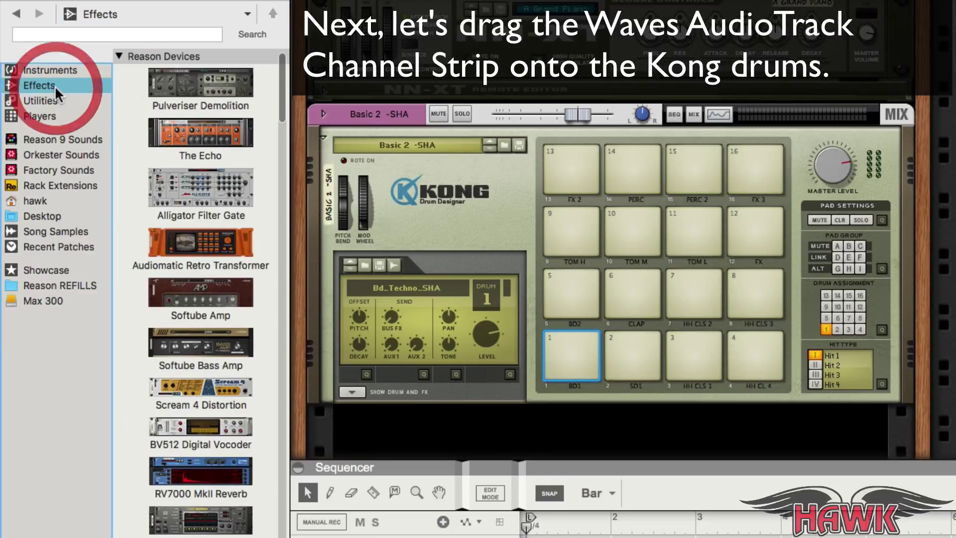
{"action": "scroll", "coordinate": [241, 334], "scroll_direction": "down", "scroll_amount": 8}
{"action": "scroll", "coordinate": [239, 335], "scroll_direction": "down", "scroll_amount": 15}
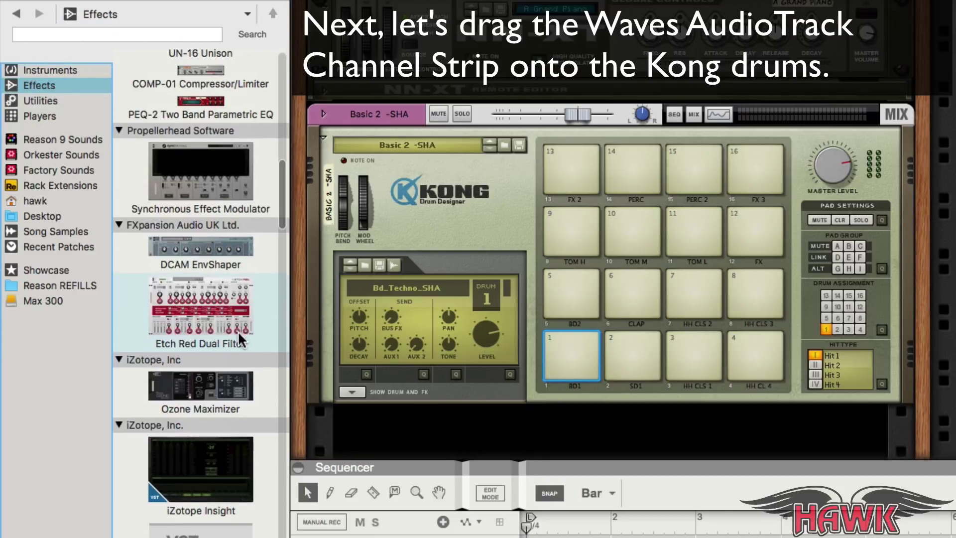
{"action": "scroll", "coordinate": [237, 331], "scroll_direction": "down", "scroll_amount": 10}
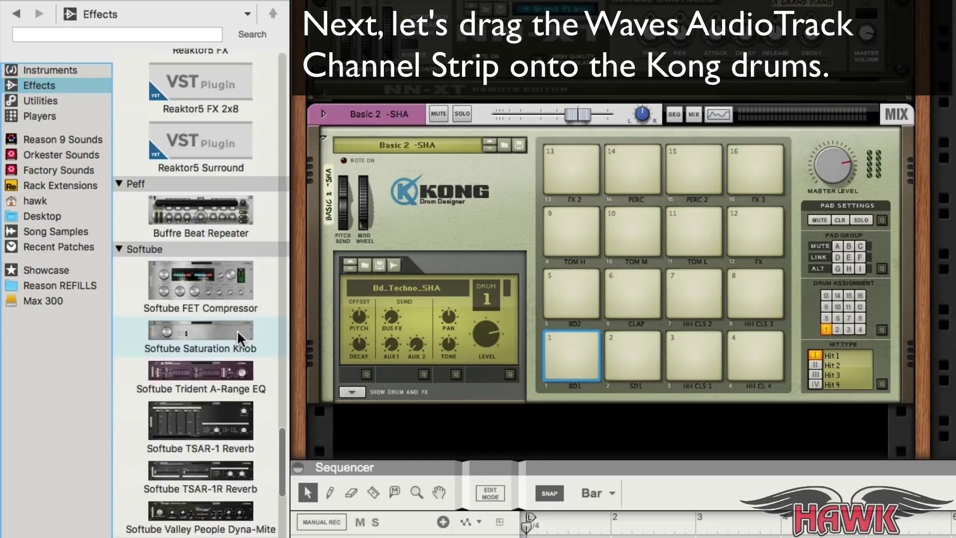
{"action": "scroll", "coordinate": [237, 330], "scroll_direction": "down", "scroll_amount": 10}
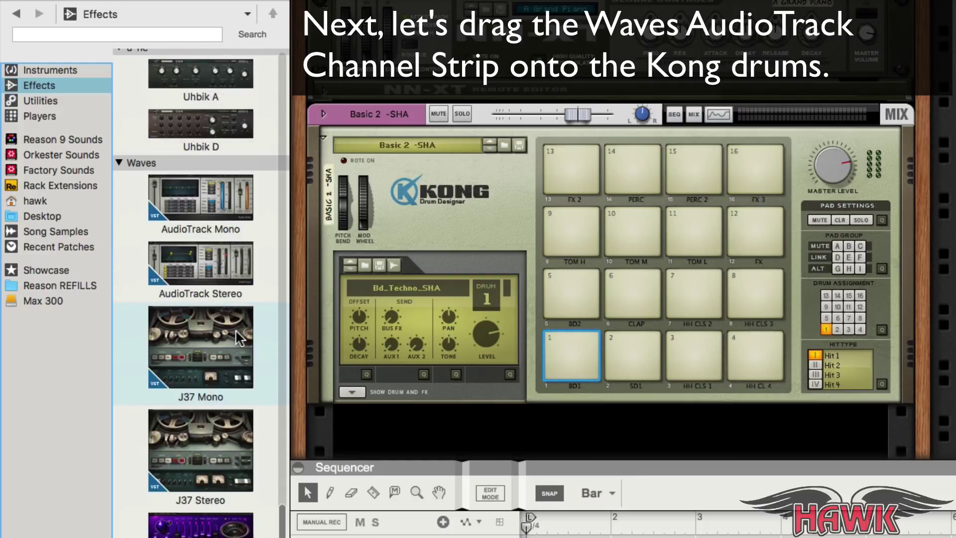
{"action": "left_click_drag", "start_coordinate": [189, 280], "coordinate": [538, 160]}
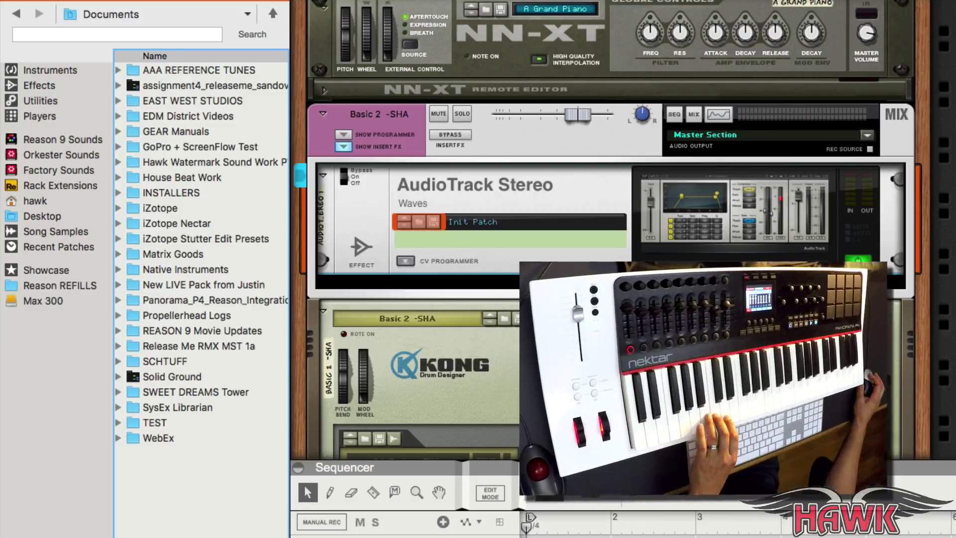
{"action": "left_click", "coordinate": [668, 324]}
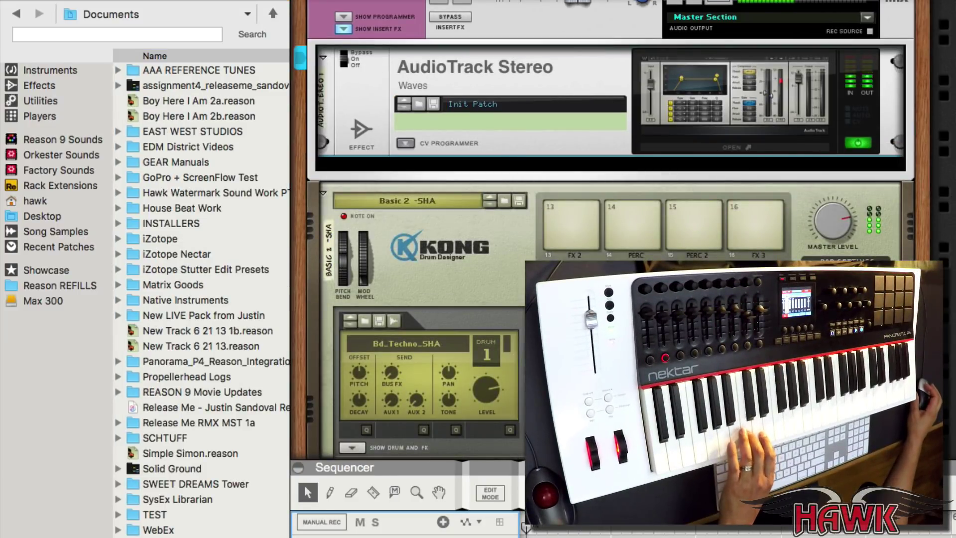
Step: Open the AudioTrack window and raise EQ band 1 to about 3.3 dB at 59 Hz
{"action": "left_click", "coordinate": [750, 148]}
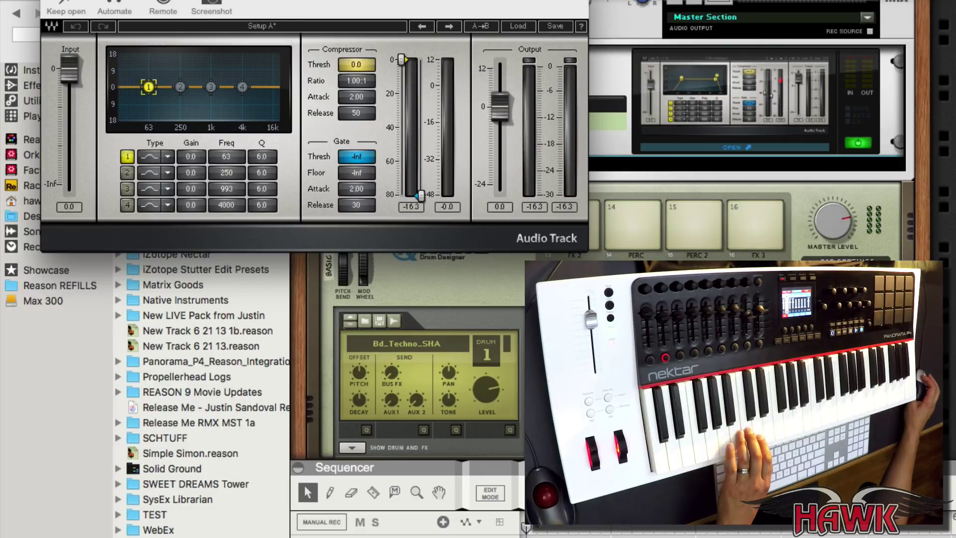
{"action": "left_click_drag", "start_coordinate": [148, 85], "coordinate": [147, 80]}
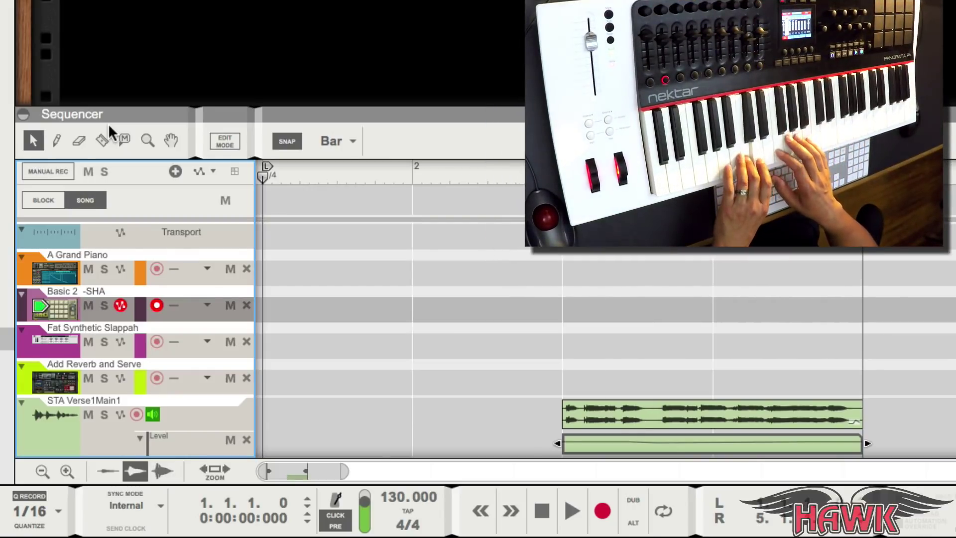
Step: Record a drum clip on the Basic 2 -SHA track, then arm the A Grand Piano track
{"action": "key", "text": "ctrl+Return"}
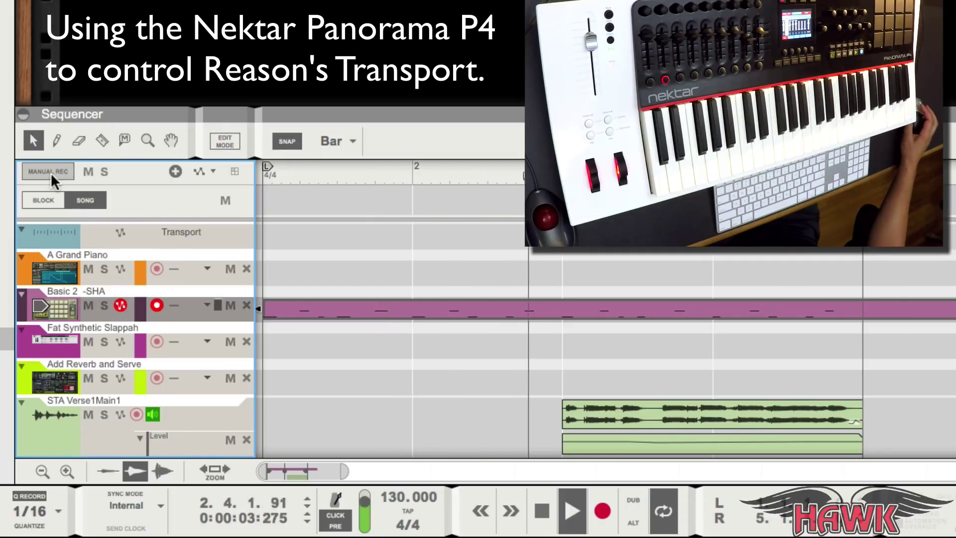
{"action": "left_click", "coordinate": [157, 269]}
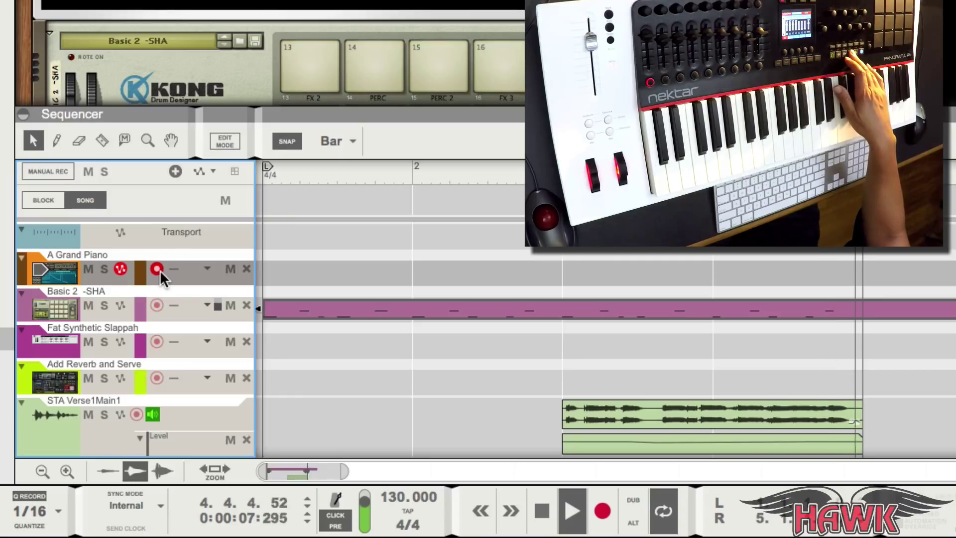
Step: Rewind to the song start, record a piano take on A Grand Piano, then stop recording
{"action": "key", "text": "space"}
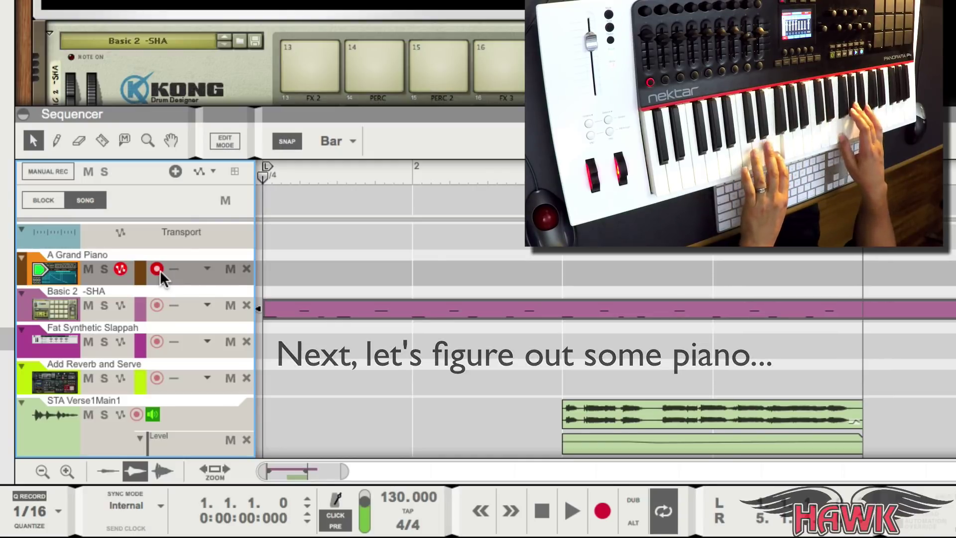
{"action": "key", "text": "KP_Multiply"}
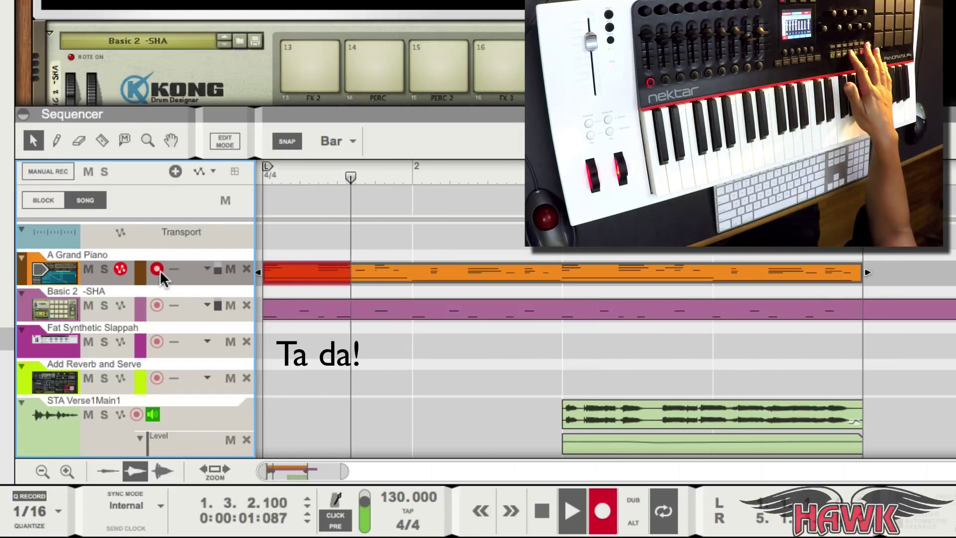
{"action": "key", "text": "space"}
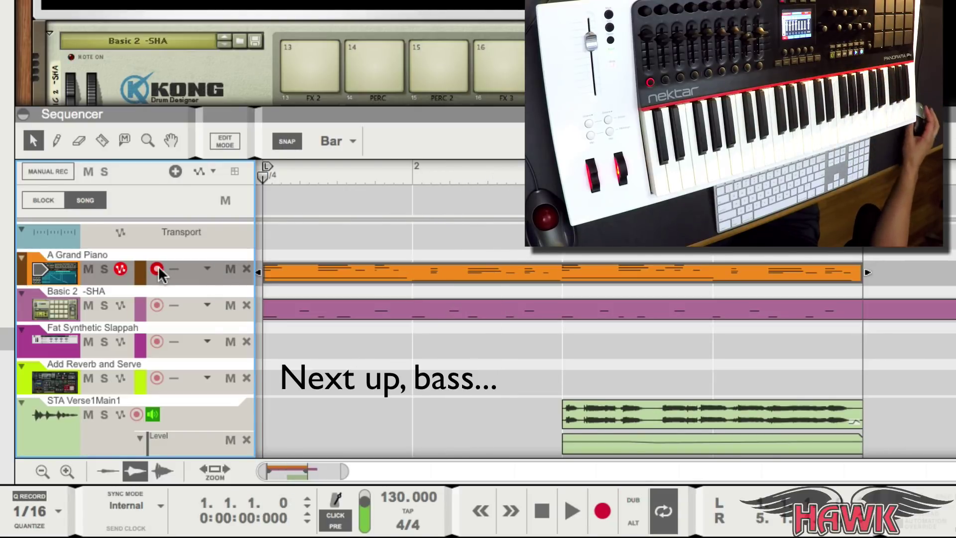
Step: Arm the Fat Synthetic Slappah track and start recording the bass part
{"action": "left_click", "coordinate": [157, 342]}
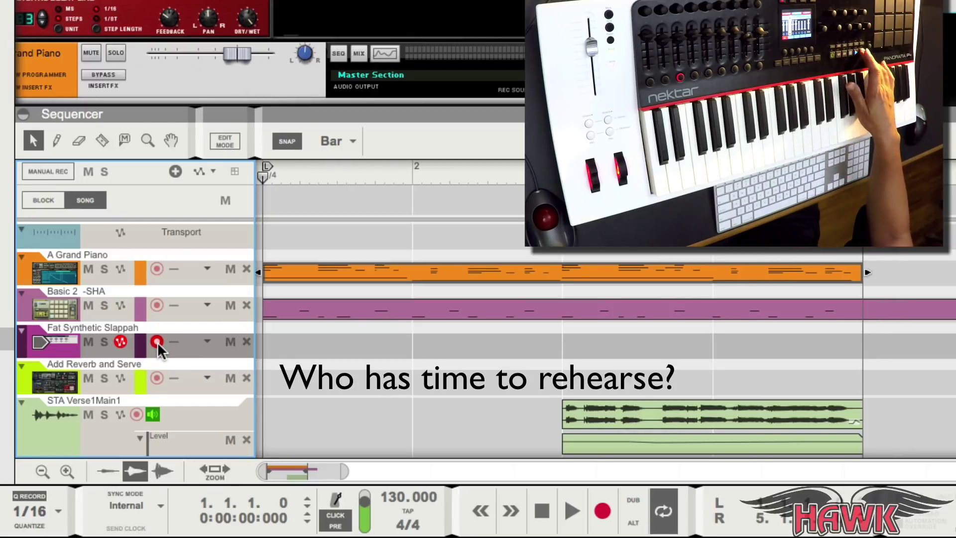
{"action": "key", "text": "KP_Multiply"}
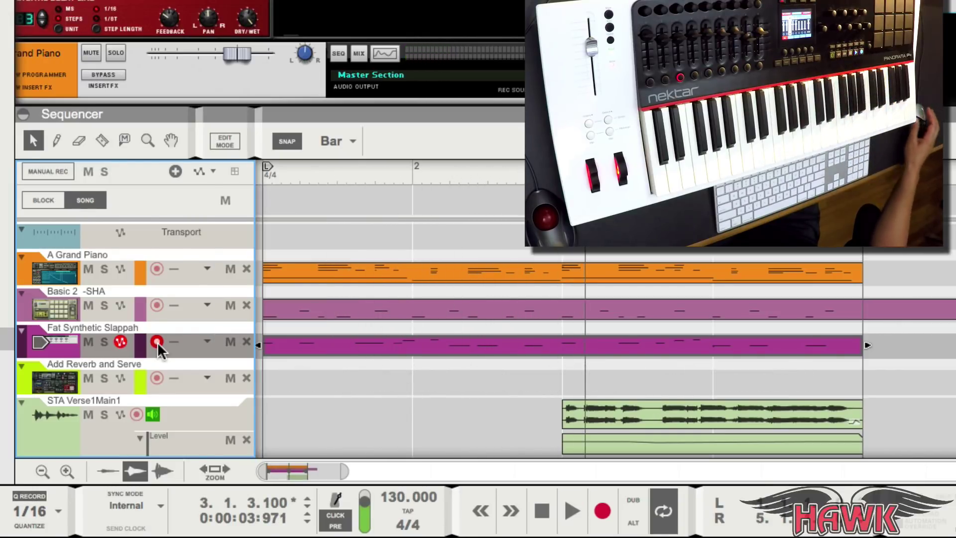
Step: Trim the bass clip to its last two bars, move it to bar 1, duplicate it, and play back
{"action": "left_click", "coordinate": [300, 344]}
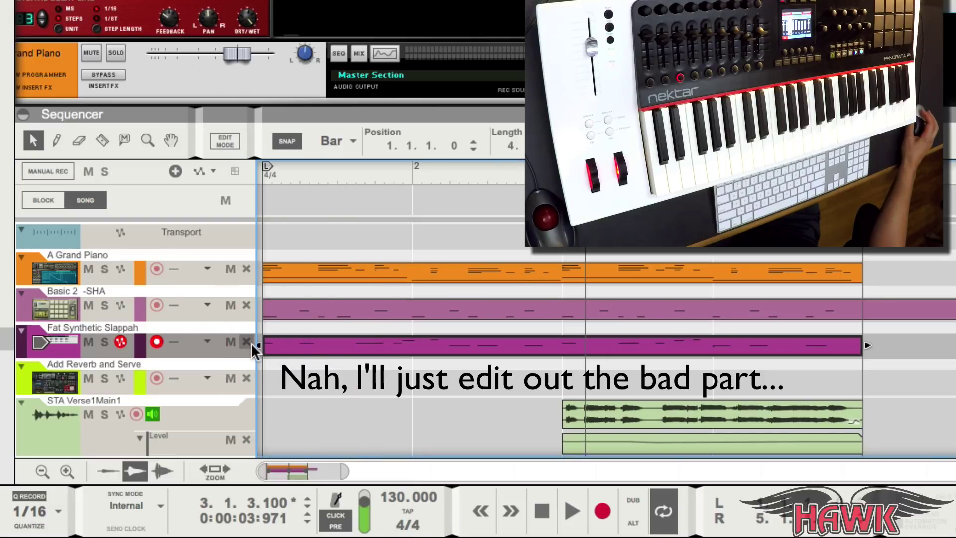
{"action": "left_click_drag", "start_coordinate": [362, 345], "coordinate": [573, 344]}
{"action": "left_click_drag", "start_coordinate": [684, 344], "coordinate": [359, 349]}
{"action": "key", "text": "ctrl+d"}
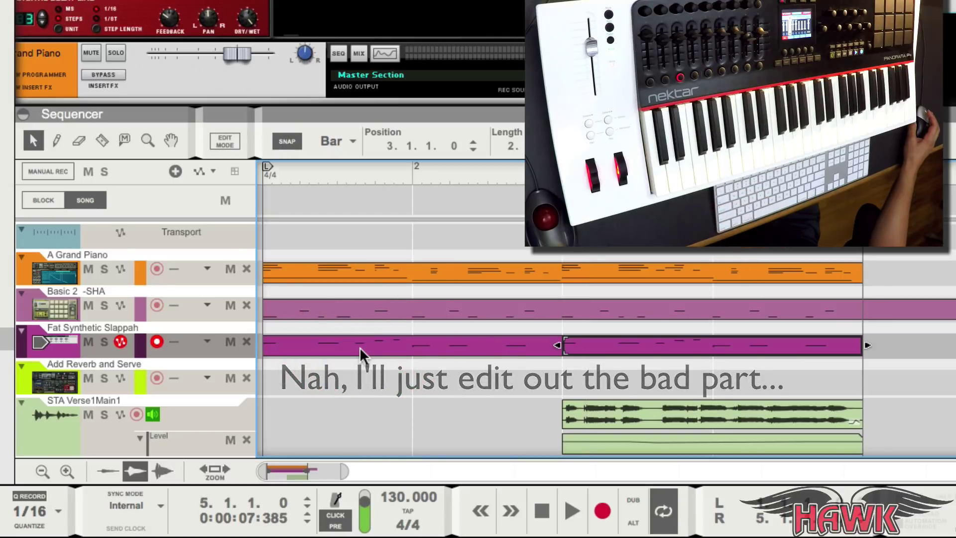
{"action": "key", "text": "space"}
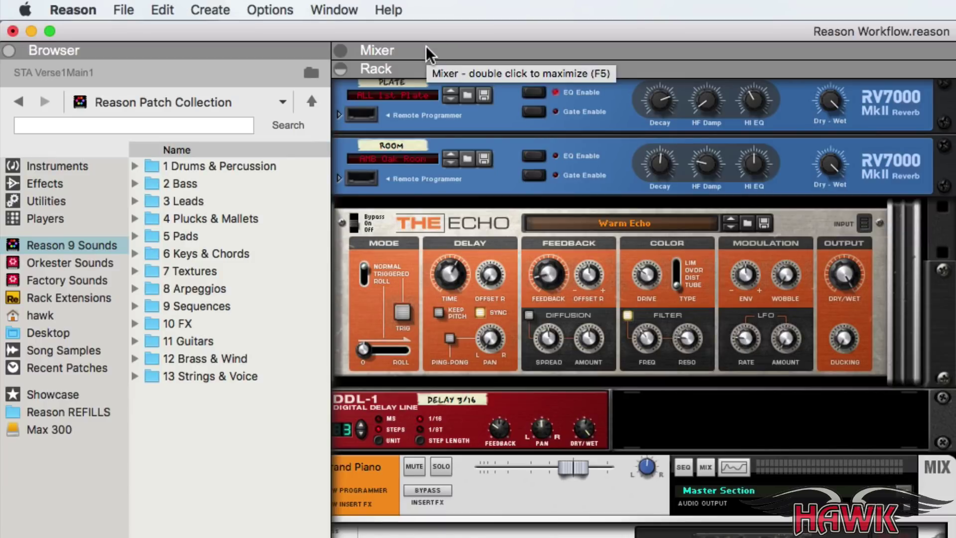
Step: Expand the mixer, solo the Fat Synthetic channel and rename it 'Bass'
{"action": "double_click", "coordinate": [429, 50]}
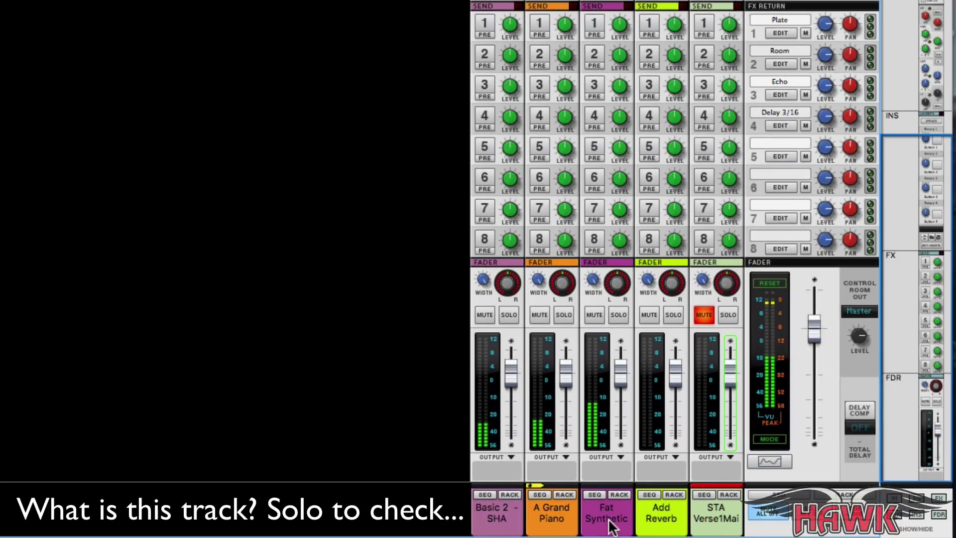
{"action": "left_click", "coordinate": [616, 312]}
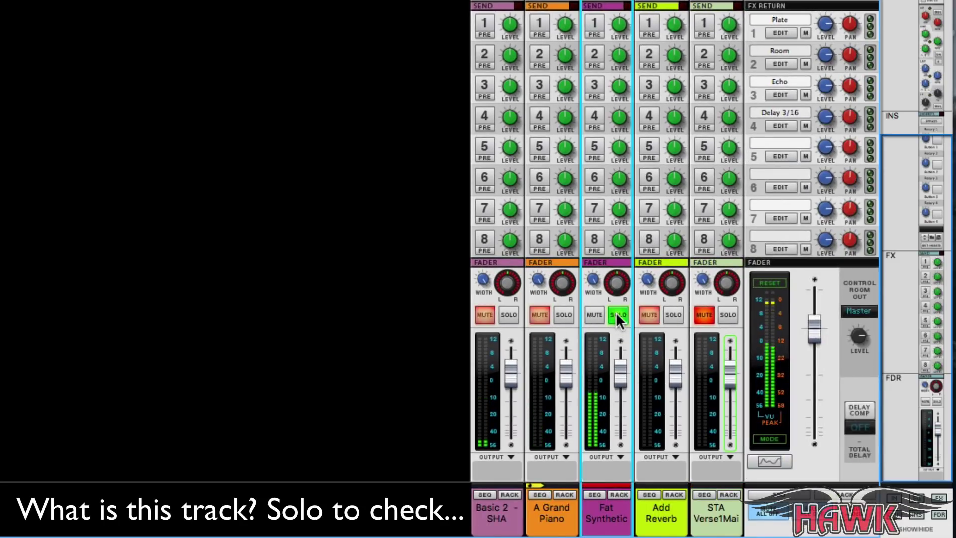
{"action": "double_click", "coordinate": [613, 523]}
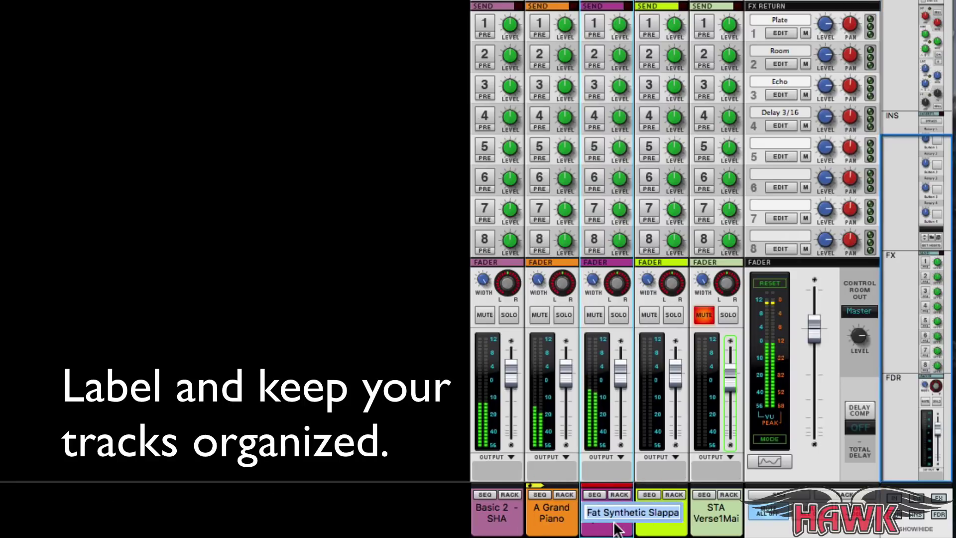
{"action": "type", "text": "Bass"}
{"action": "key", "text": "Return"}
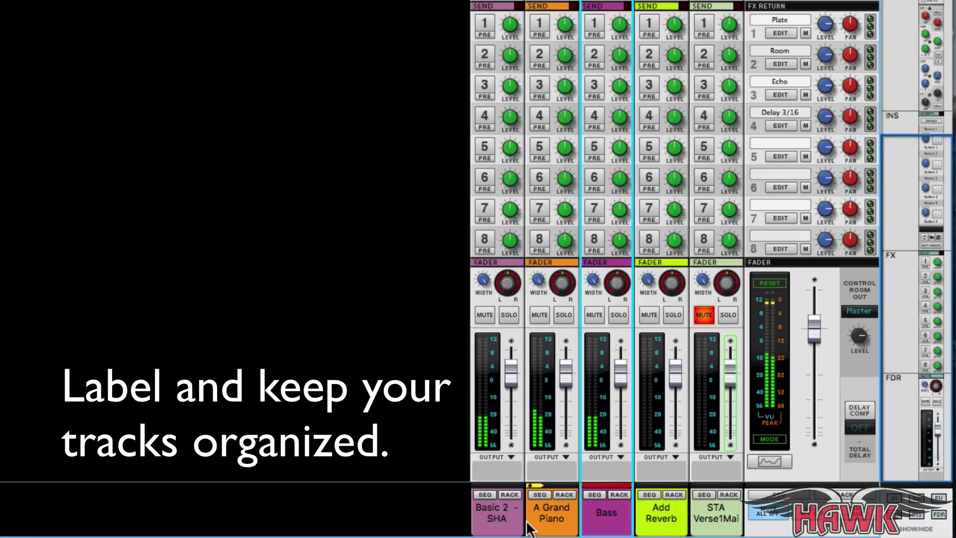
Step: Move the A Grand Piano strip to sit after Bass, then solo Basic 2
{"action": "left_click", "coordinate": [552, 525]}
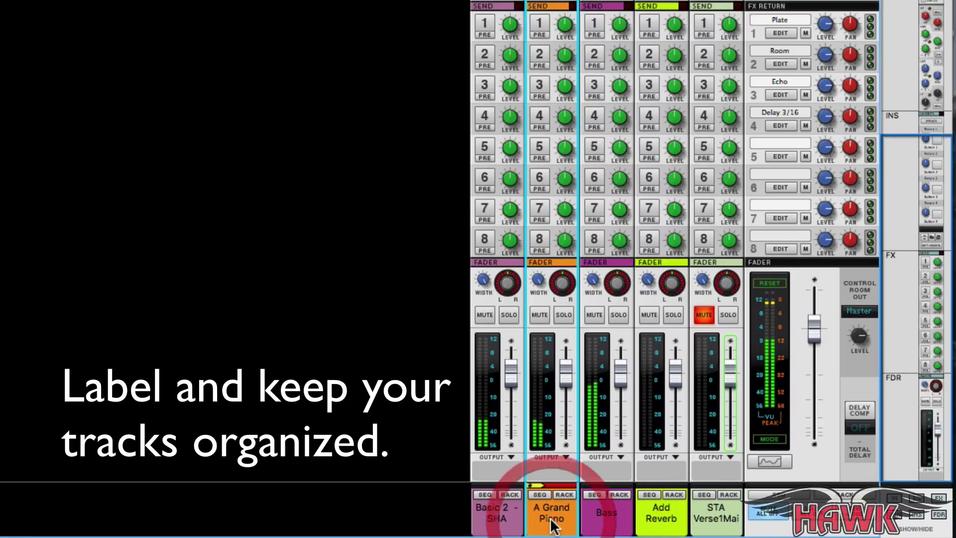
{"action": "left_click_drag", "start_coordinate": [553, 529], "coordinate": [617, 529]}
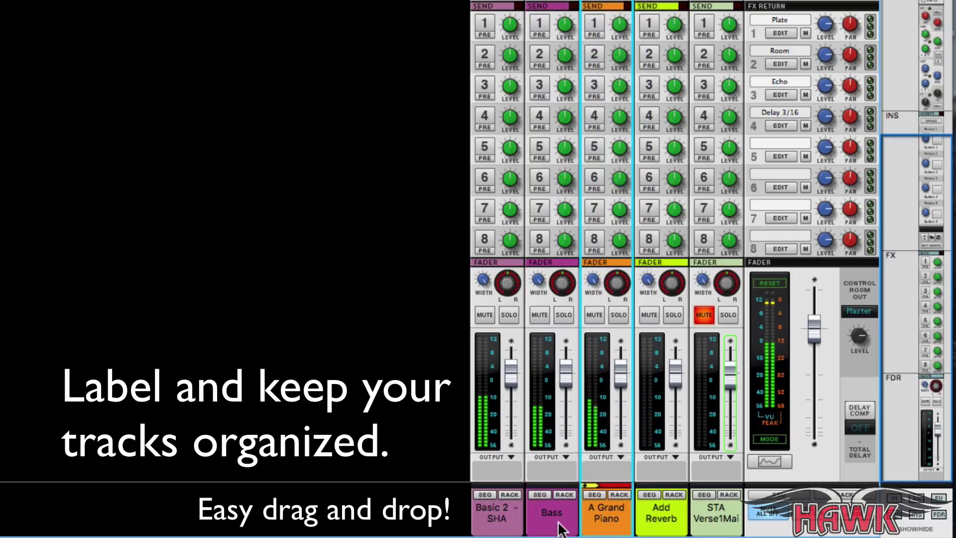
{"action": "left_click", "coordinate": [505, 317]}
Step: Unsolo Basic 2 and send it to Plate, A Grand Piano to Room, and Bass to Echo, adjusting send levels
{"action": "left_click", "coordinate": [505, 318]}
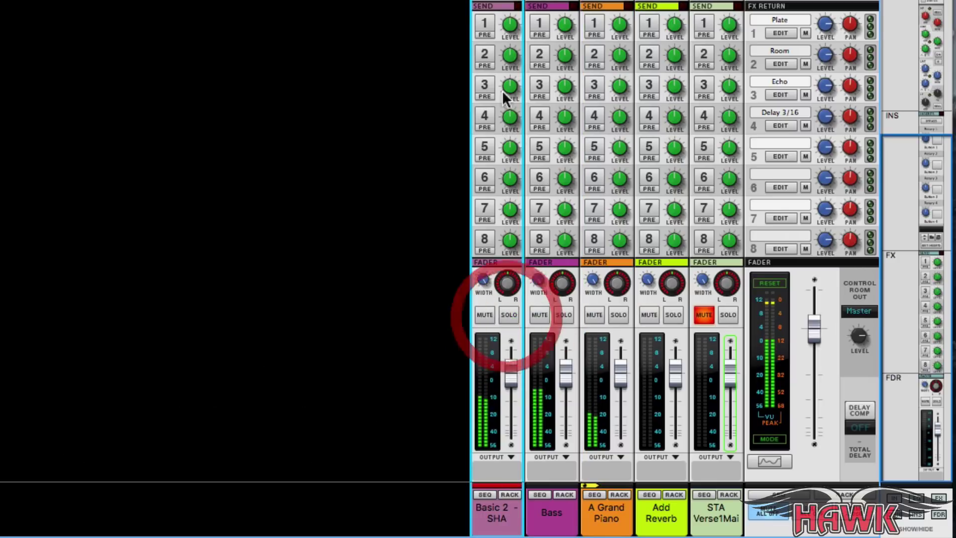
{"action": "left_click", "coordinate": [484, 25]}
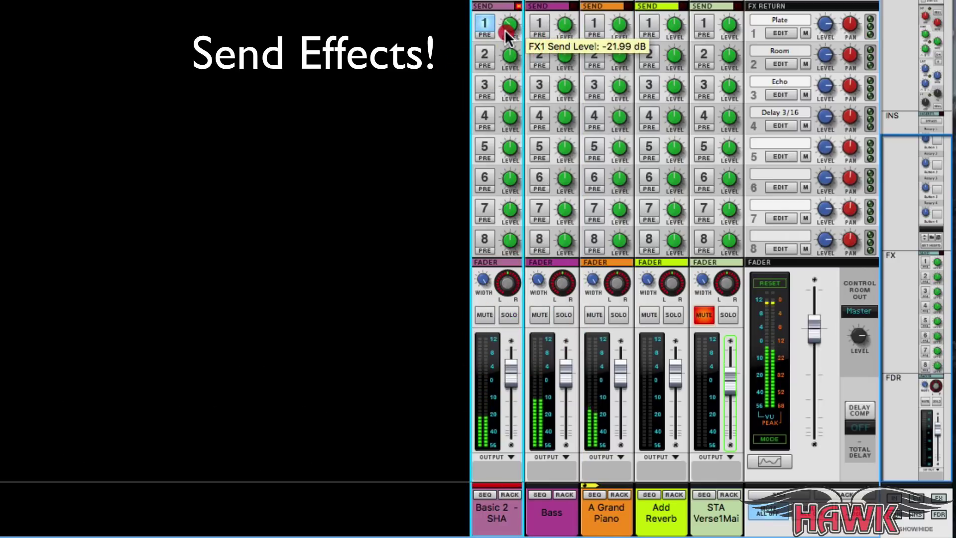
{"action": "left_click", "coordinate": [598, 58]}
{"action": "left_click_drag", "start_coordinate": [620, 60], "coordinate": [617, 63]}
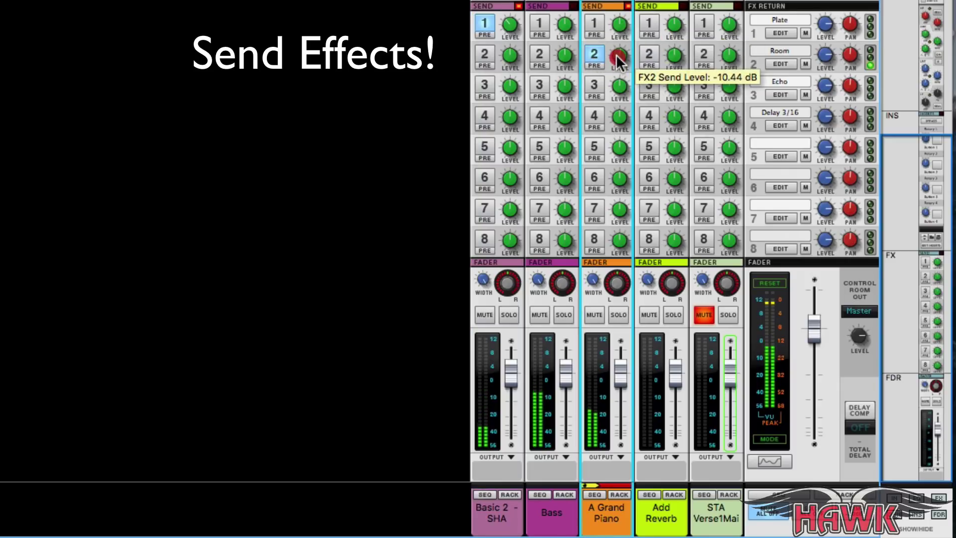
{"action": "left_click", "coordinate": [540, 87]}
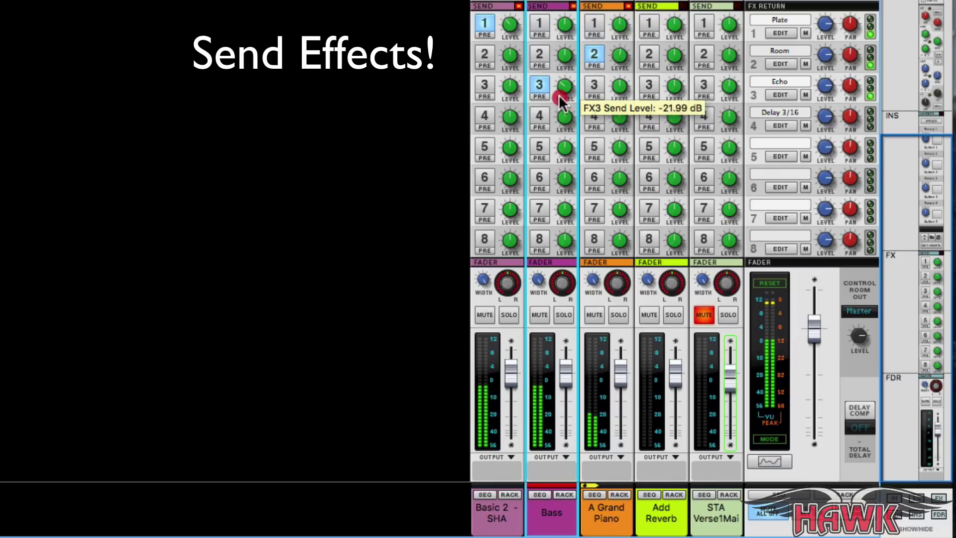
{"action": "left_click_drag", "start_coordinate": [562, 105], "coordinate": [561, 100]}
{"action": "scroll", "coordinate": [573, 10], "scroll_direction": "up", "scroll_amount": 10}
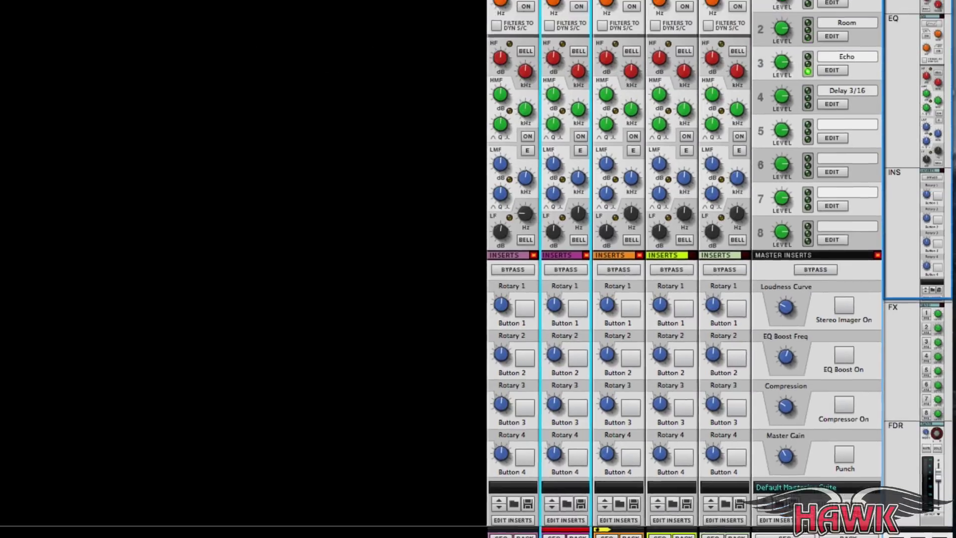
Step: Enable the Bass EQ, cut its high frequencies and move its low band down to 40 Hz
{"action": "left_click", "coordinate": [600, 126]}
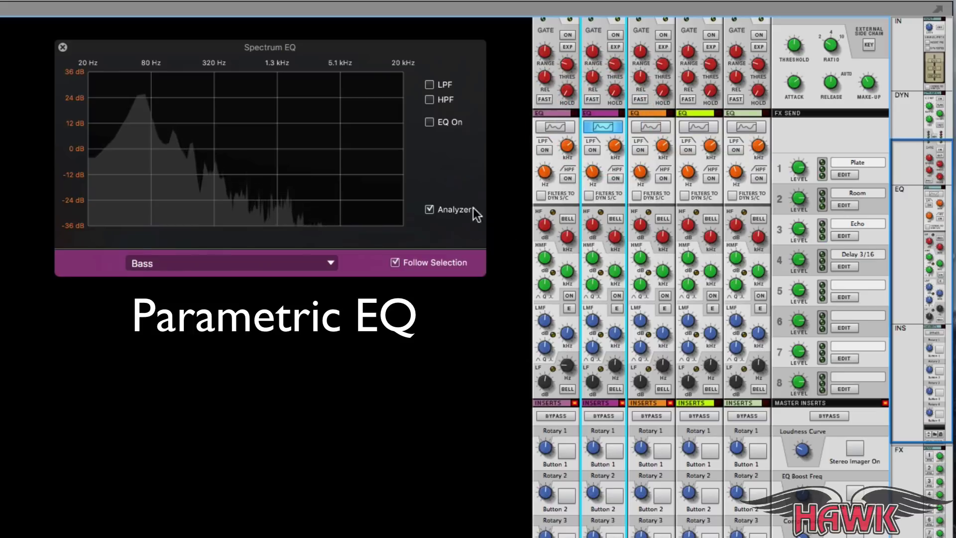
{"action": "left_click", "coordinate": [430, 121]}
{"action": "mouse_move", "coordinate": [352, 148]}
{"action": "left_mouse_down"}
{"action": "mouse_move", "coordinate": [337, 171]}
{"action": "mouse_move", "coordinate": [345, 161]}
{"action": "left_mouse_up"}
{"action": "left_click", "coordinate": [182, 149]}
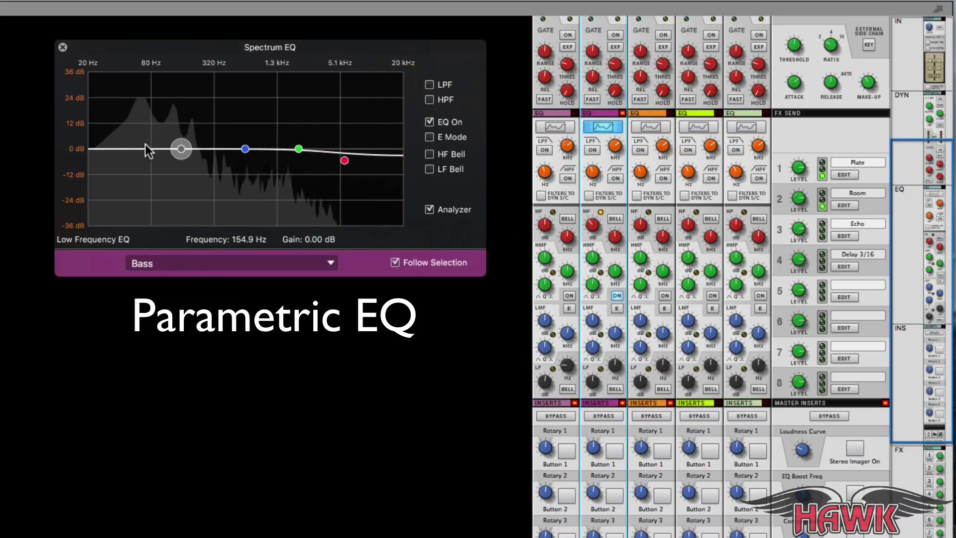
{"action": "left_click_drag", "start_coordinate": [181, 149], "coordinate": [87, 151]}
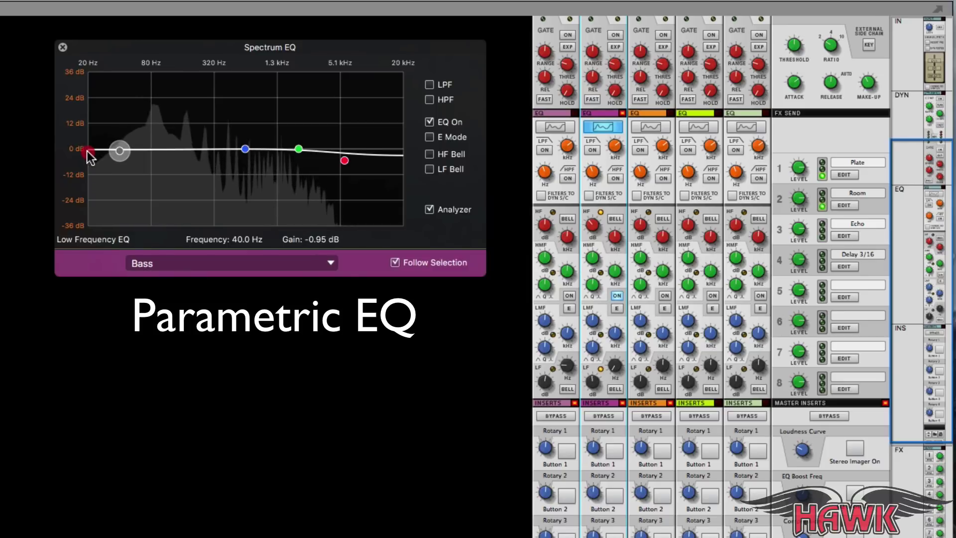
Step: Enable the A Grand Piano EQ, slightly boost the low mids and set the low band to 2.22 dB at 57.5 Hz
{"action": "left_click", "coordinate": [651, 126]}
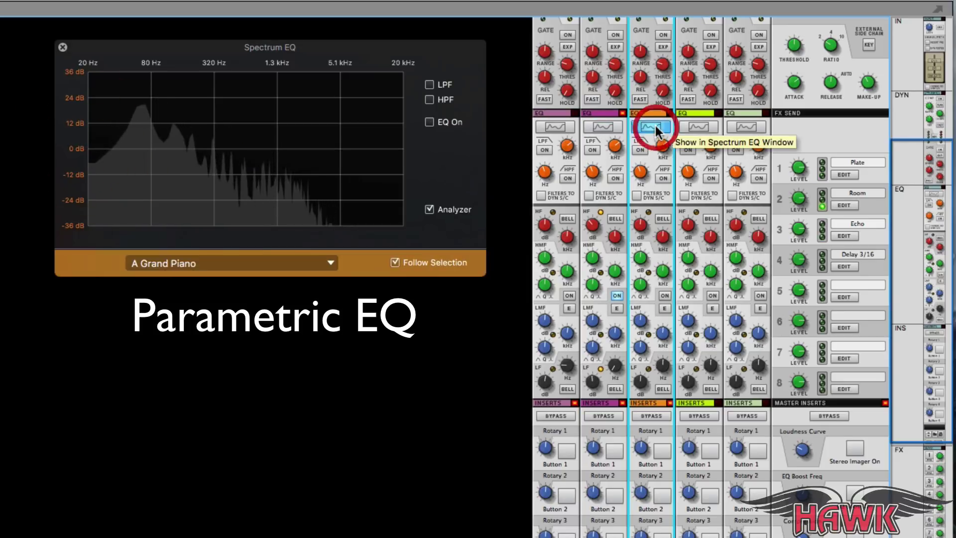
{"action": "left_click", "coordinate": [438, 120]}
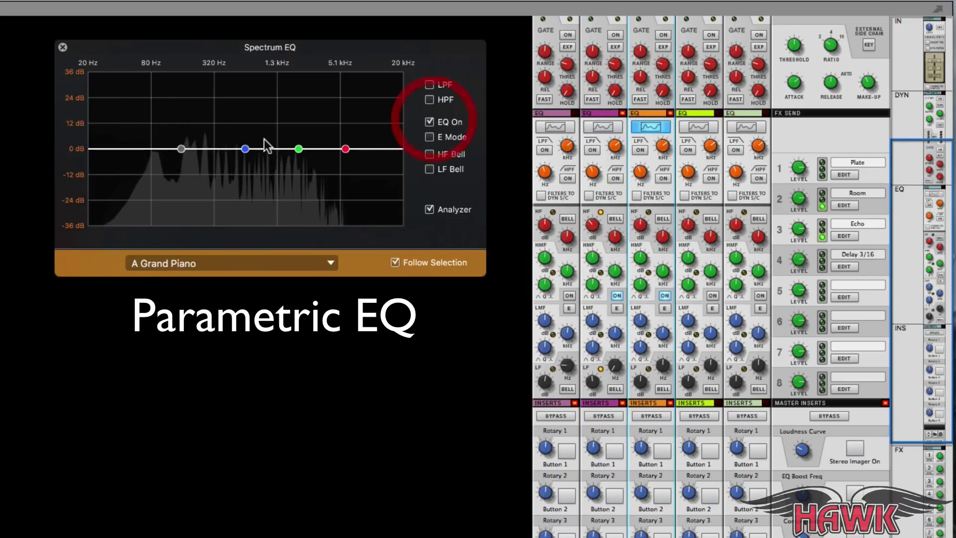
{"action": "mouse_move", "coordinate": [244, 151]}
{"action": "left_click_drag", "start_coordinate": [243, 149], "coordinate": [239, 146]}
{"action": "mouse_move", "coordinate": [181, 151]}
{"action": "left_click_drag", "start_coordinate": [140, 149], "coordinate": [138, 155]}
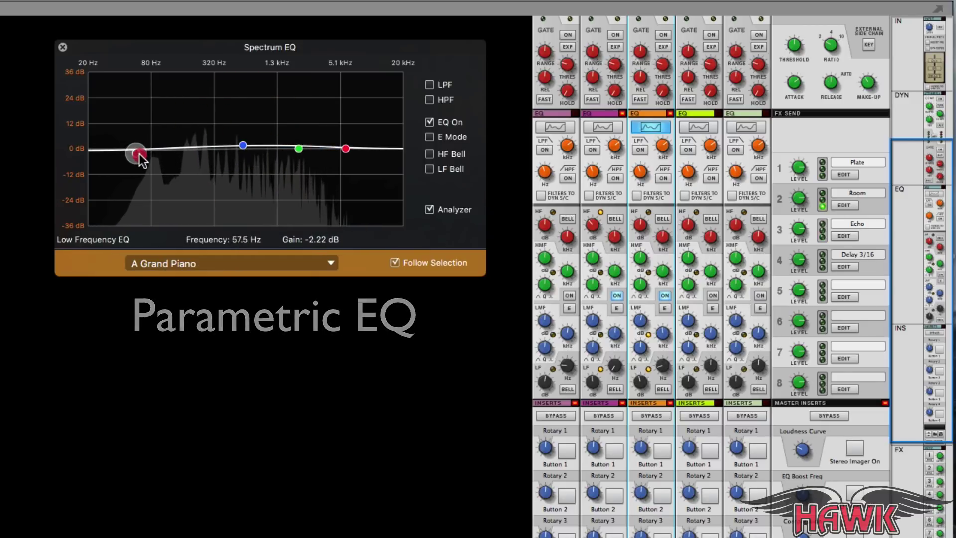
{"action": "scroll", "coordinate": [739, 123], "scroll_direction": "up", "scroll_amount": 4}
{"action": "scroll", "coordinate": [700, 119], "scroll_direction": "up", "scroll_amount": 3}
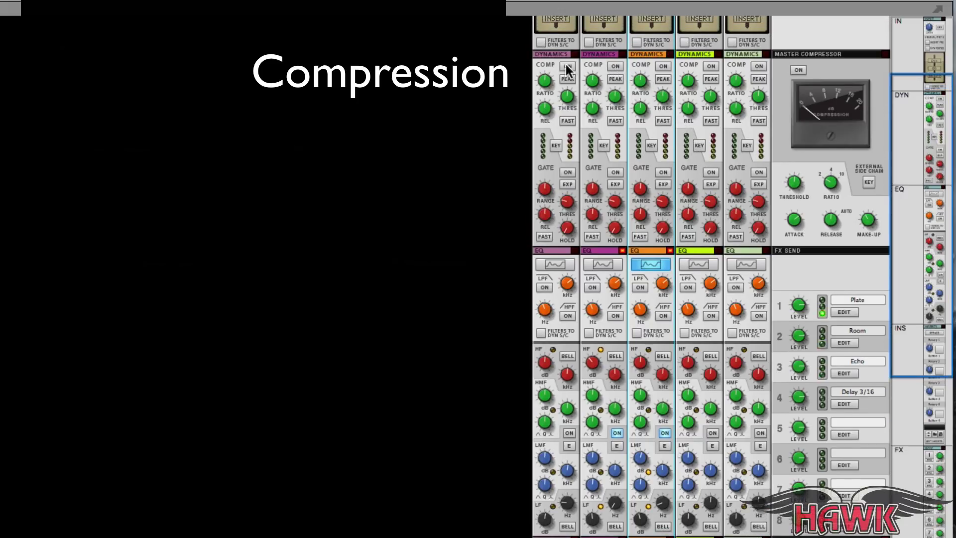
Step: Turn on Basic 2's compressor and adjust the Bass channel fader toward 0 dB
{"action": "left_click", "coordinate": [568, 67]}
{"action": "scroll", "coordinate": [710, 415], "scroll_direction": "down", "scroll_amount": 20}
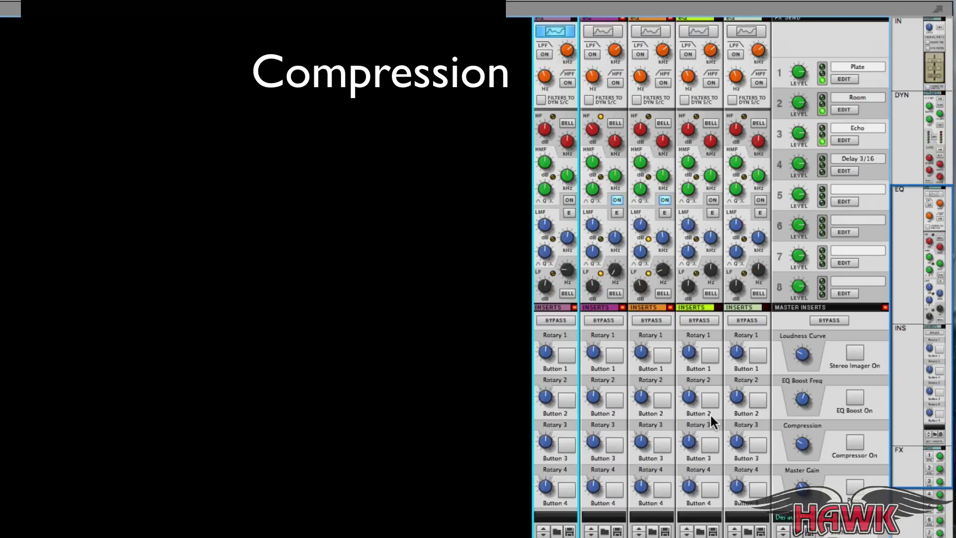
{"action": "scroll", "coordinate": [648, 349], "scroll_direction": "down", "scroll_amount": 8}
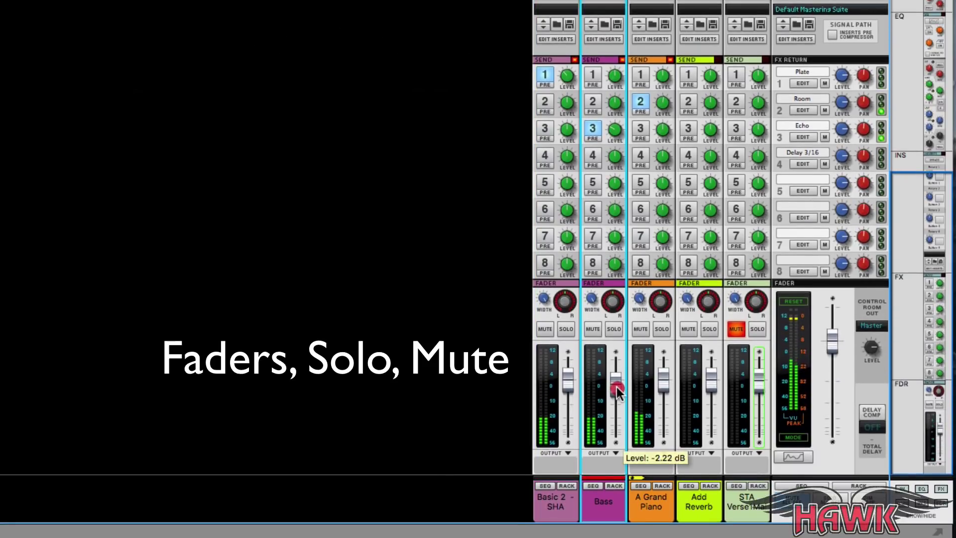
{"action": "left_click", "coordinate": [617, 388]}
{"action": "left_click", "coordinate": [666, 382]}
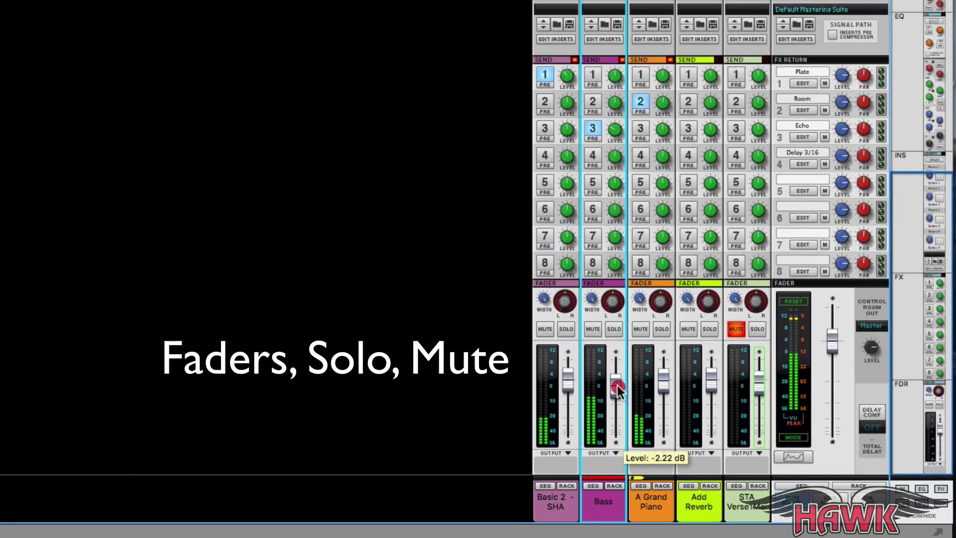
{"action": "left_click_drag", "start_coordinate": [618, 385], "coordinate": [617, 381]}
{"action": "left_click", "coordinate": [558, 385]}
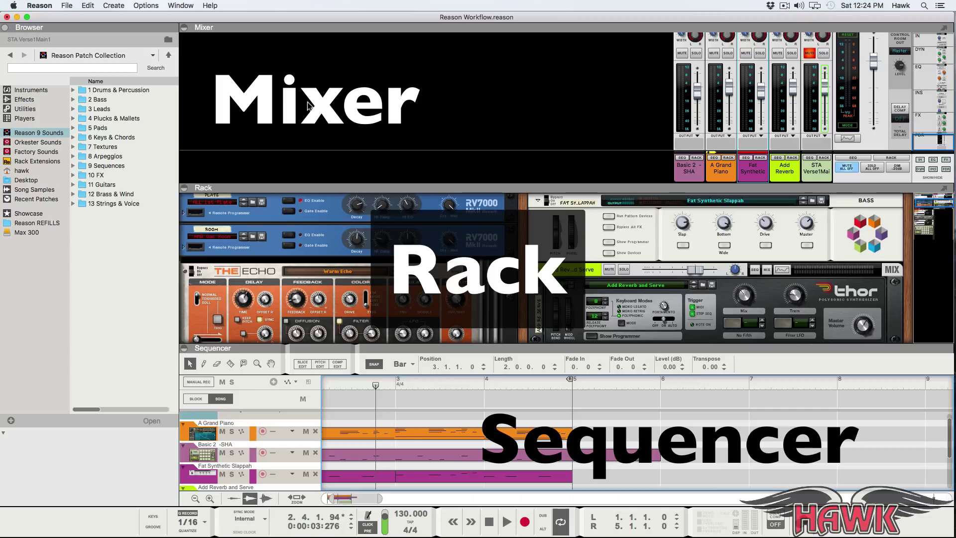
{"action": "key", "text": "F5"}
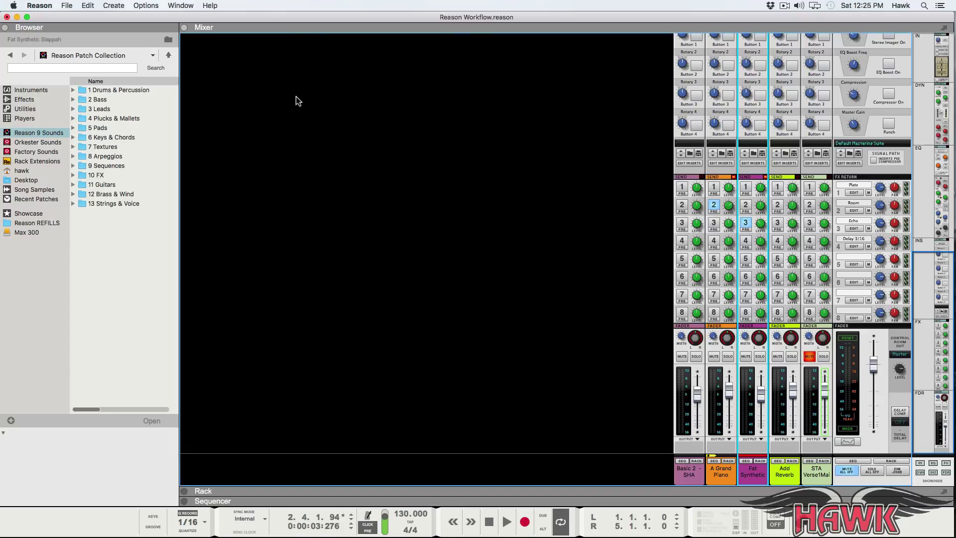
{"action": "left_click", "coordinate": [176, 6]}
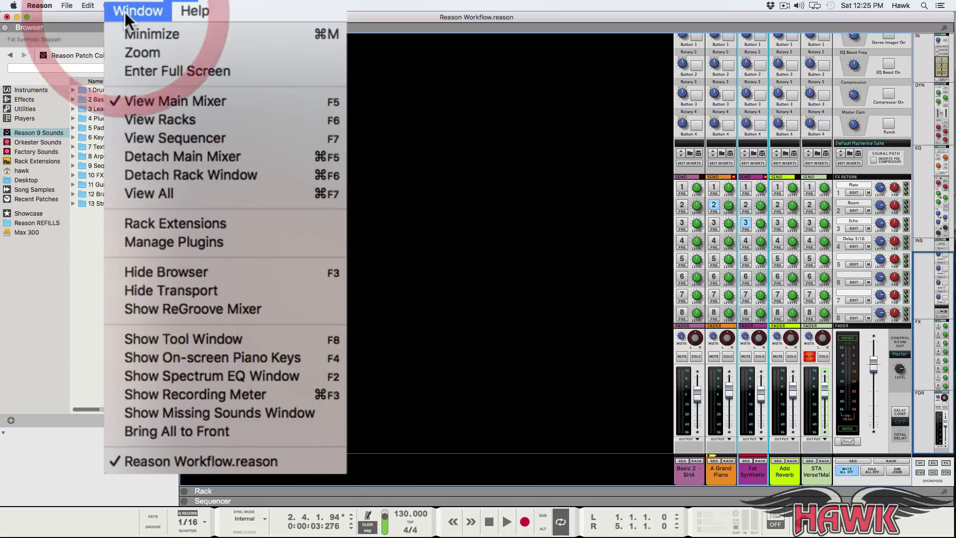
{"action": "left_click", "coordinate": [251, 159]}
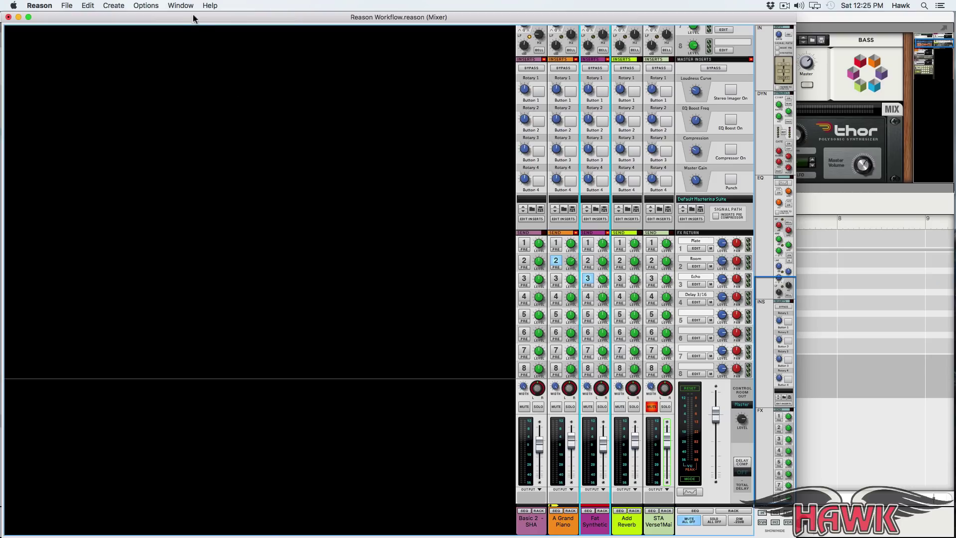
{"action": "left_click", "coordinate": [180, 6]}
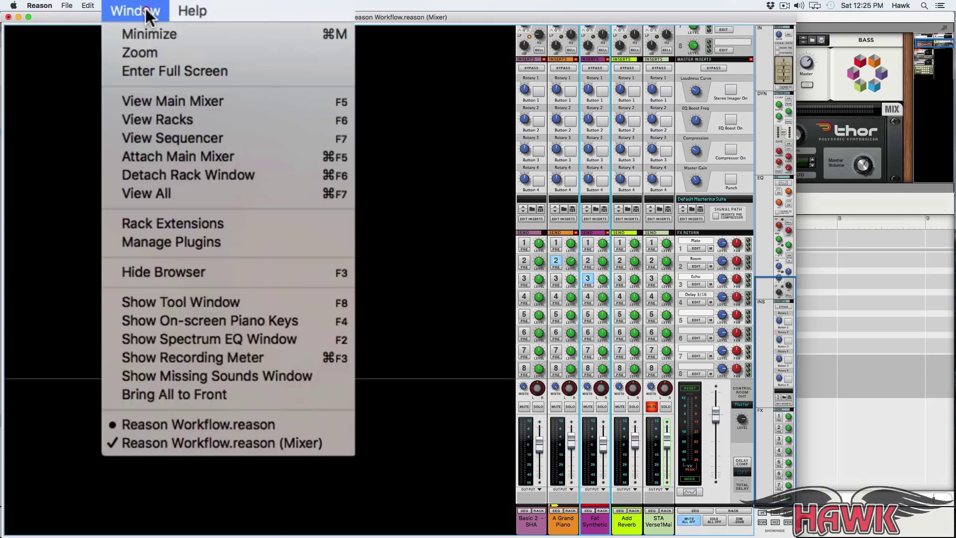
{"action": "left_click", "coordinate": [219, 153]}
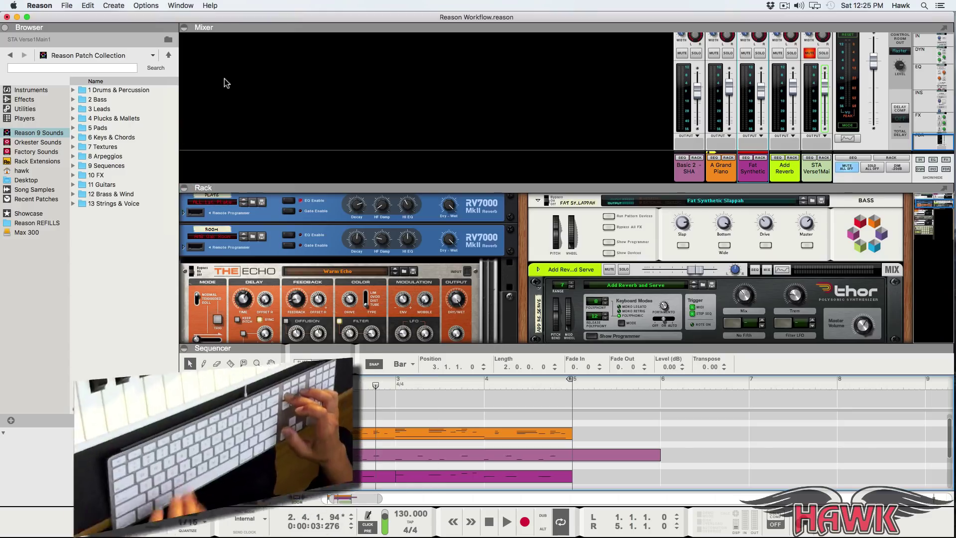
Step: Cycle the F5, F6 and F7 full-window views, ending with the Sequencer filling the window
{"action": "key", "text": "F5"}
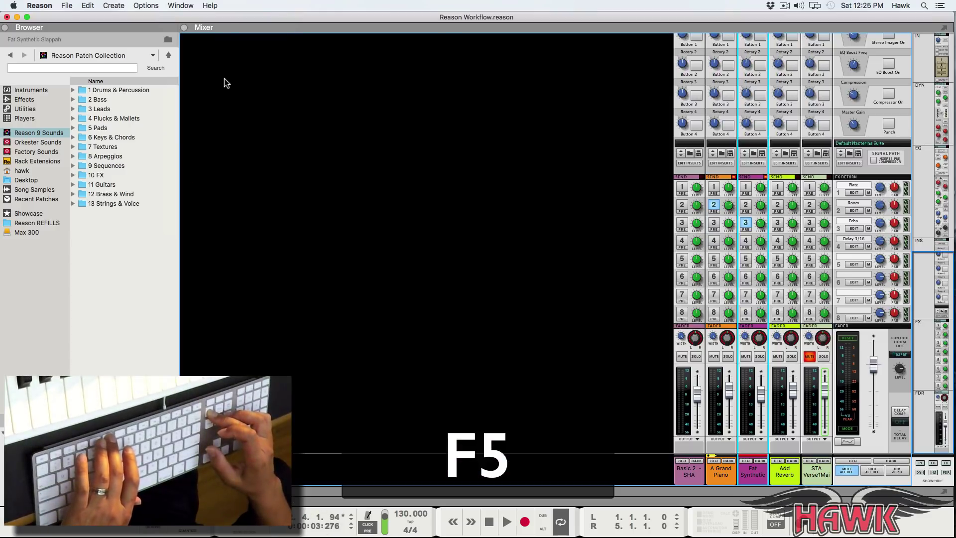
{"action": "key", "text": "F5"}
{"action": "key", "text": "F5"}
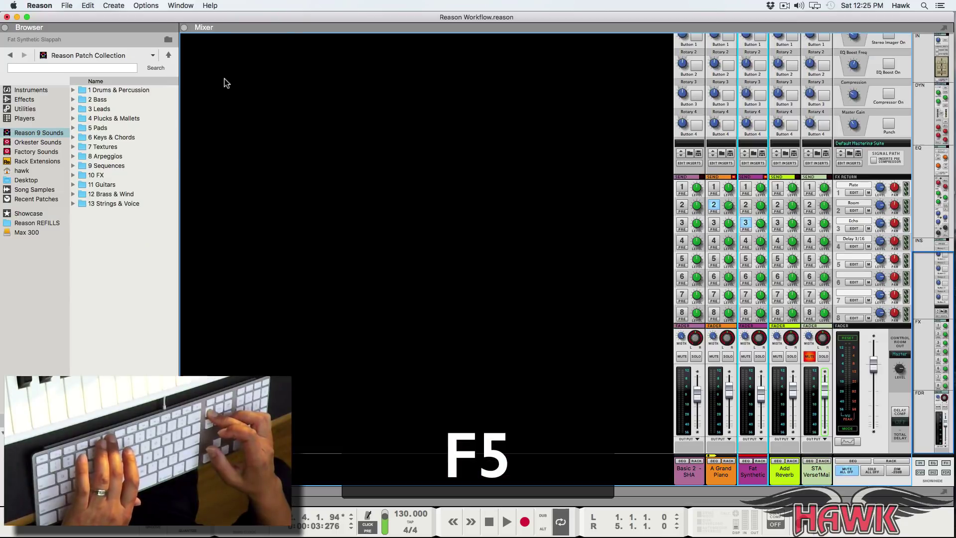
{"action": "key", "text": "F6"}
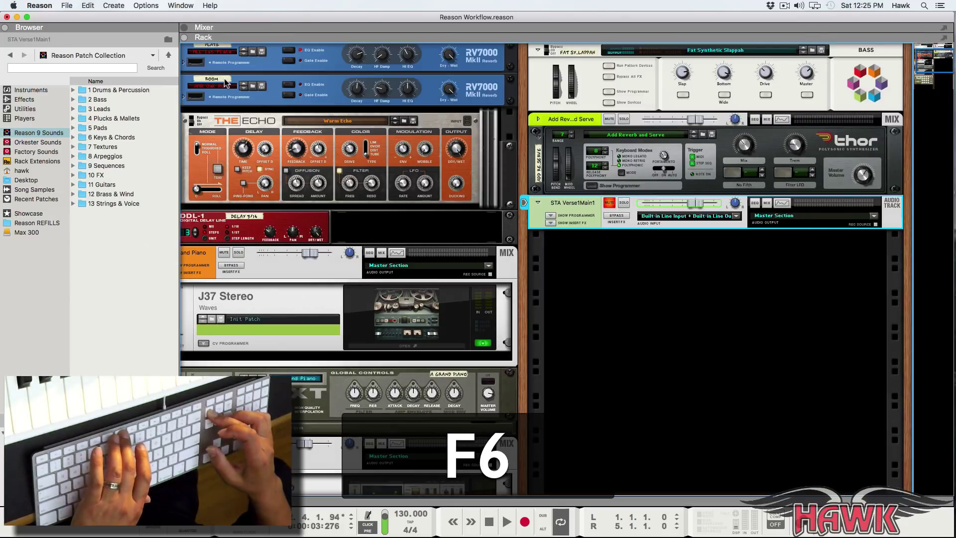
{"action": "key", "text": "F6"}
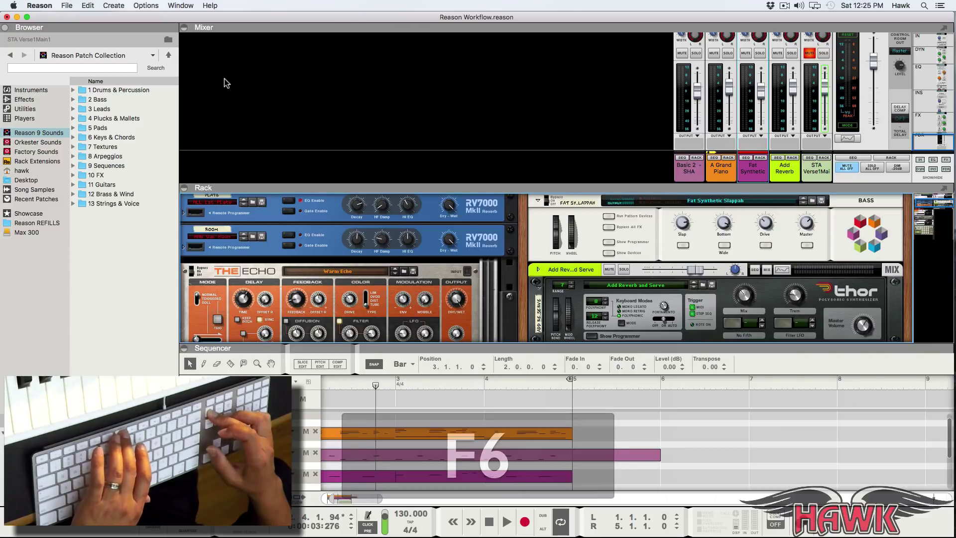
{"action": "key", "text": "F6"}
{"action": "key", "text": "F7"}
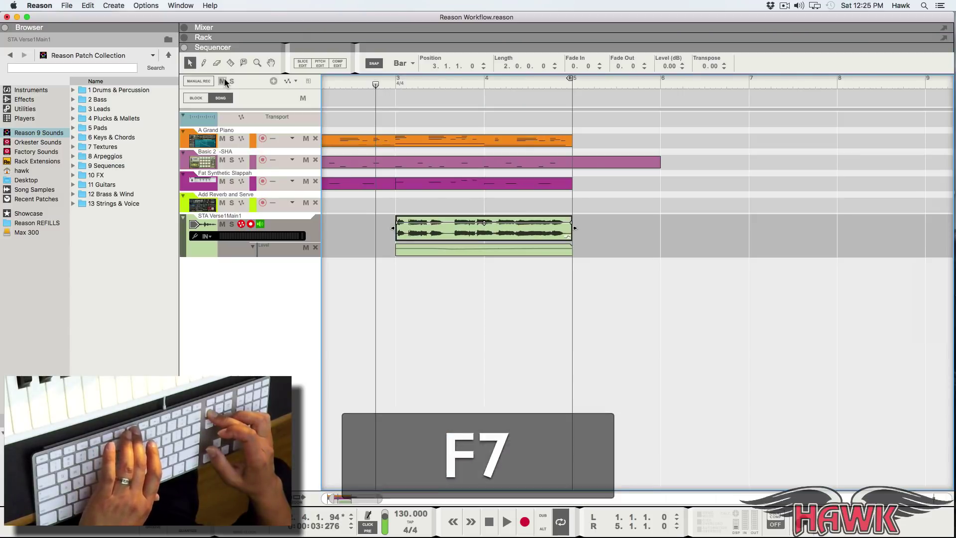
{"action": "key", "text": "F7"}
{"action": "key", "text": "F7"}
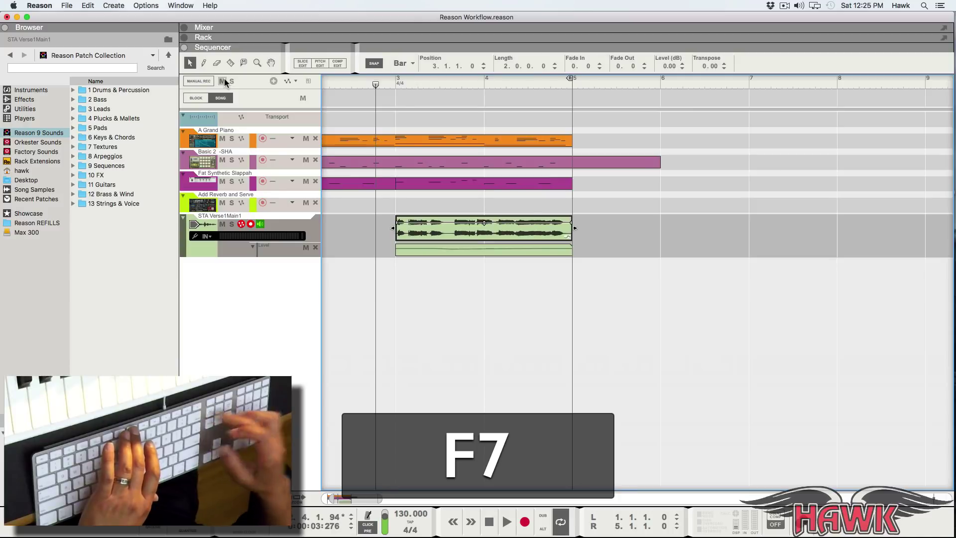